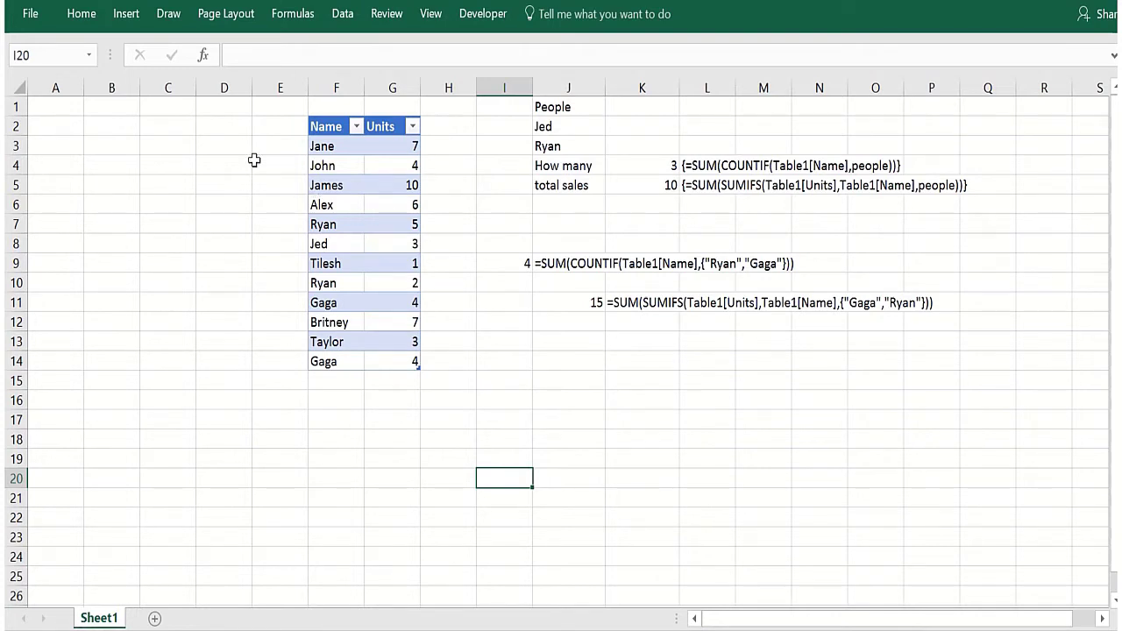
{"action": "left_click", "coordinate": [332, 146]}
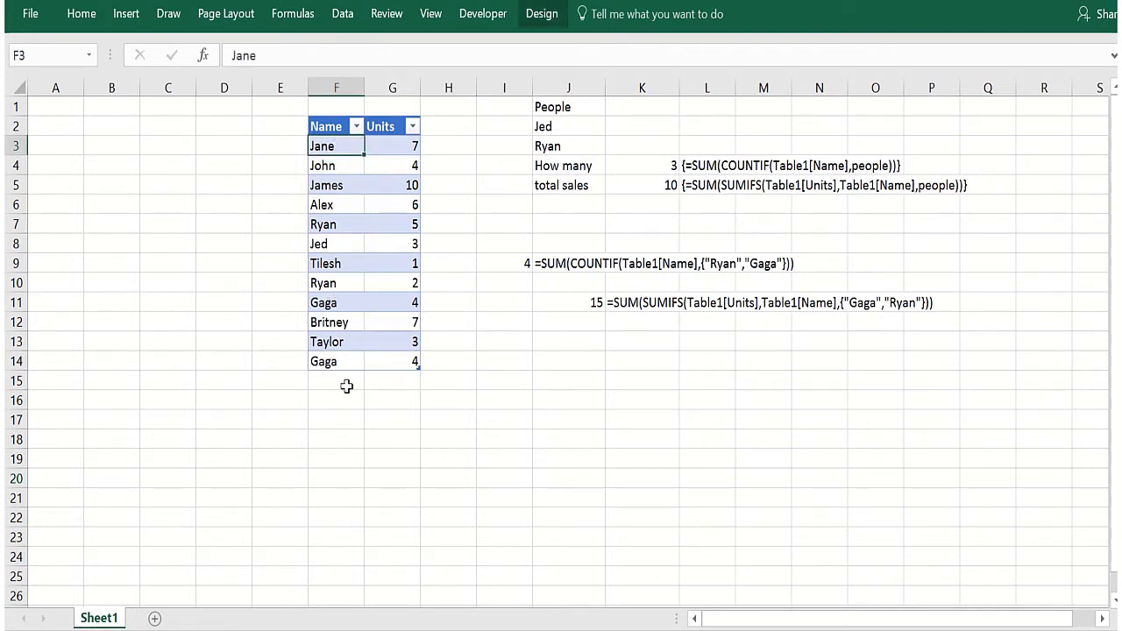
{"action": "left_click", "coordinate": [330, 363]}
{"action": "left_click", "coordinate": [391, 361]}
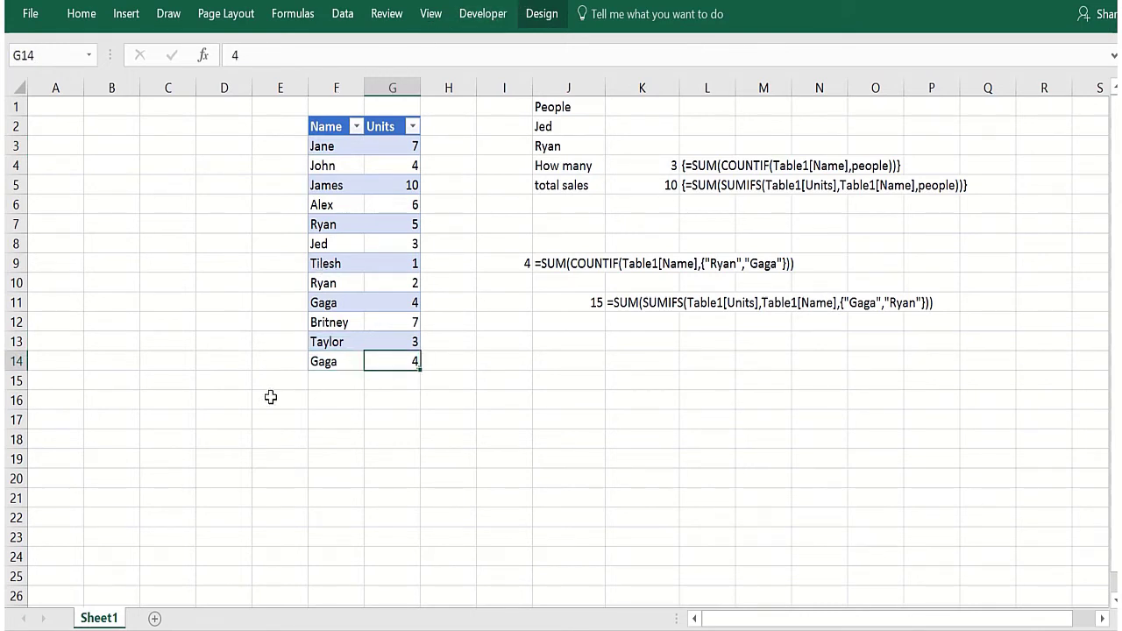
Label cell J14 with "How many rows involve" followed by the two names used in the row 9 formula.
{"action": "left_click", "coordinate": [552, 368]}
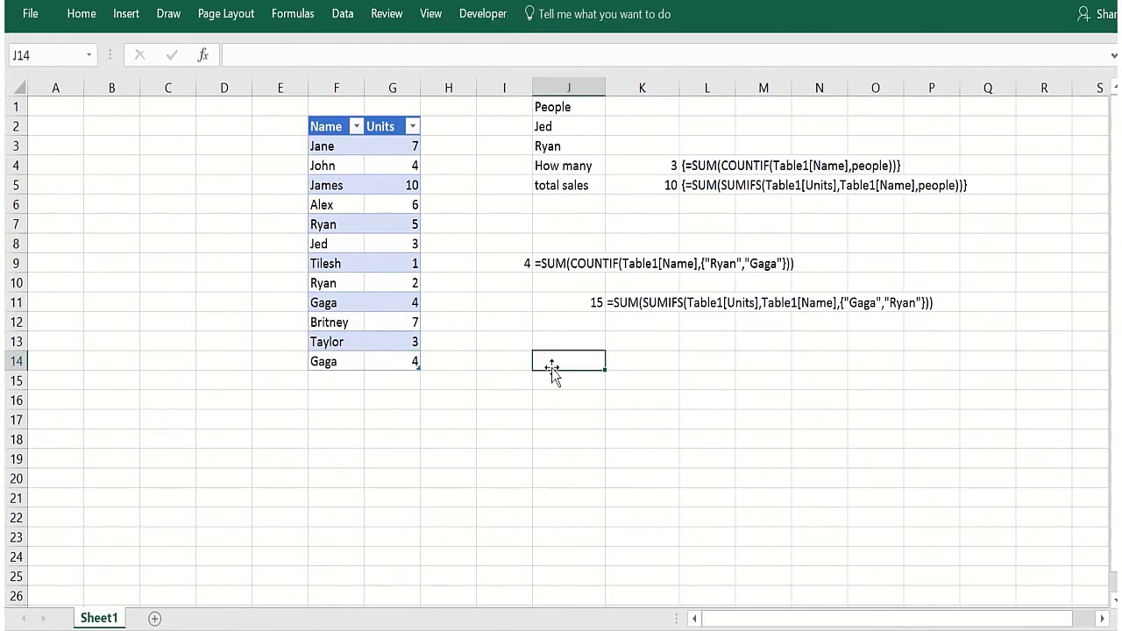
{"action": "type", "text": "How many"}
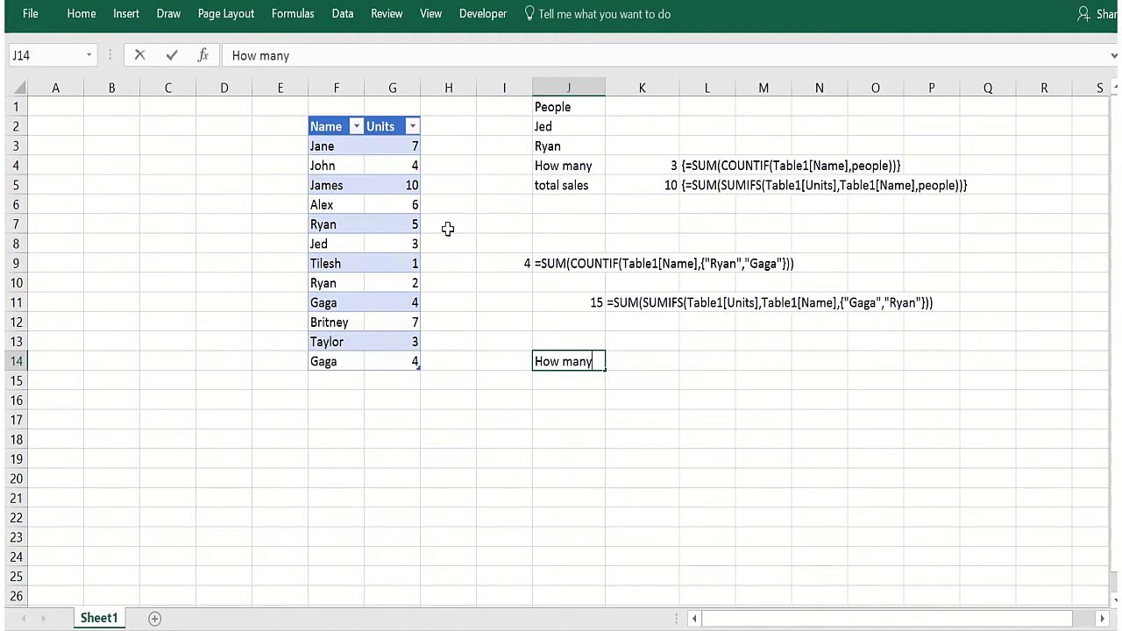
{"action": "type", "text": " rows involve Ry"}
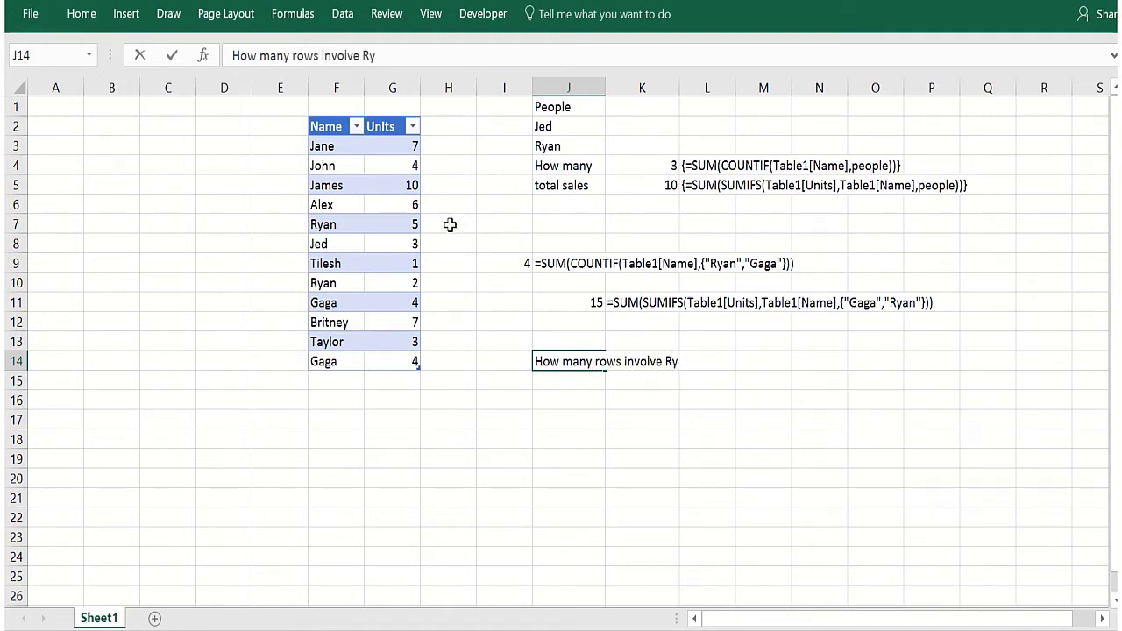
{"action": "type", "text": "an Gaga"}
{"action": "key", "text": "Return"}
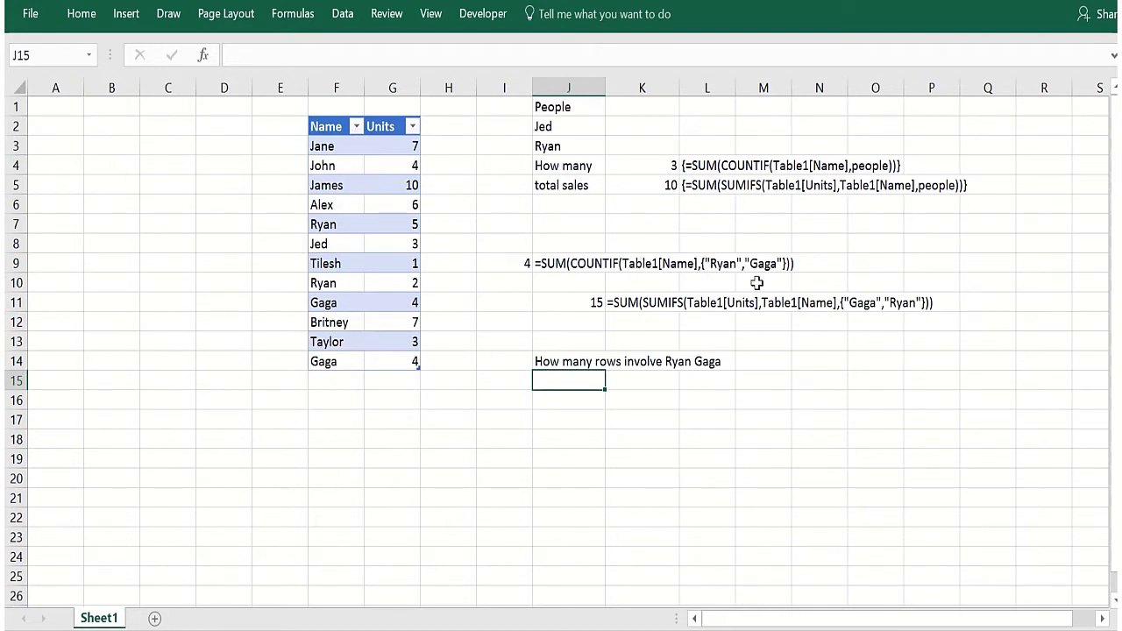
In J16, count the rows for both people by nesting COUNTIF on Table1[Name] inside SUM, with the two names as an array constant.
{"action": "left_click", "coordinate": [566, 398]}
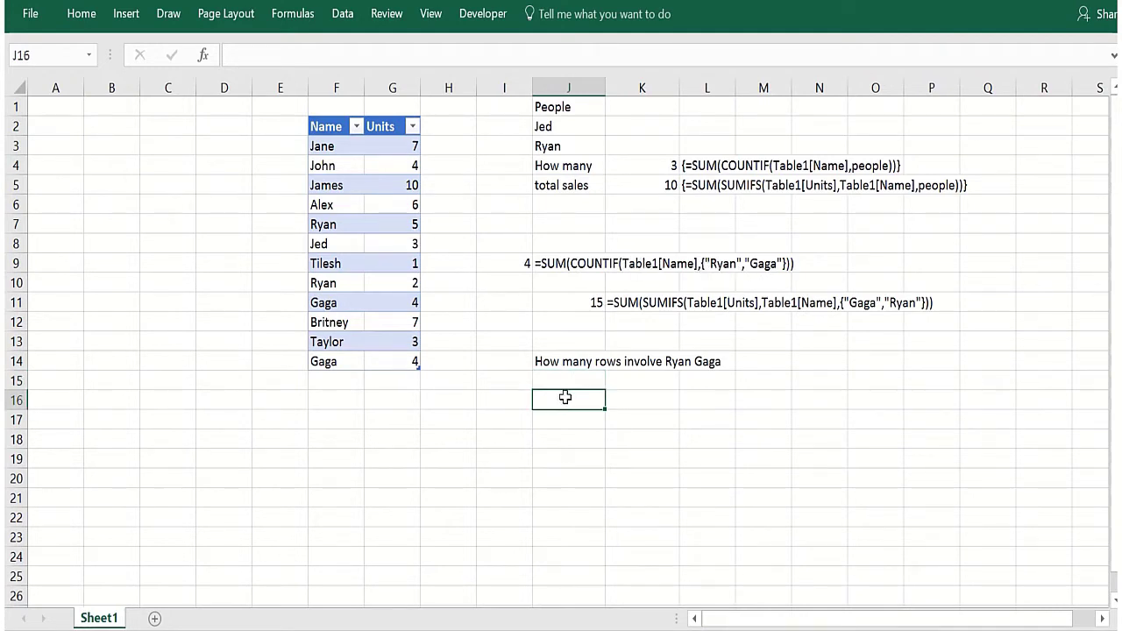
{"action": "type", "text": "=su,"}
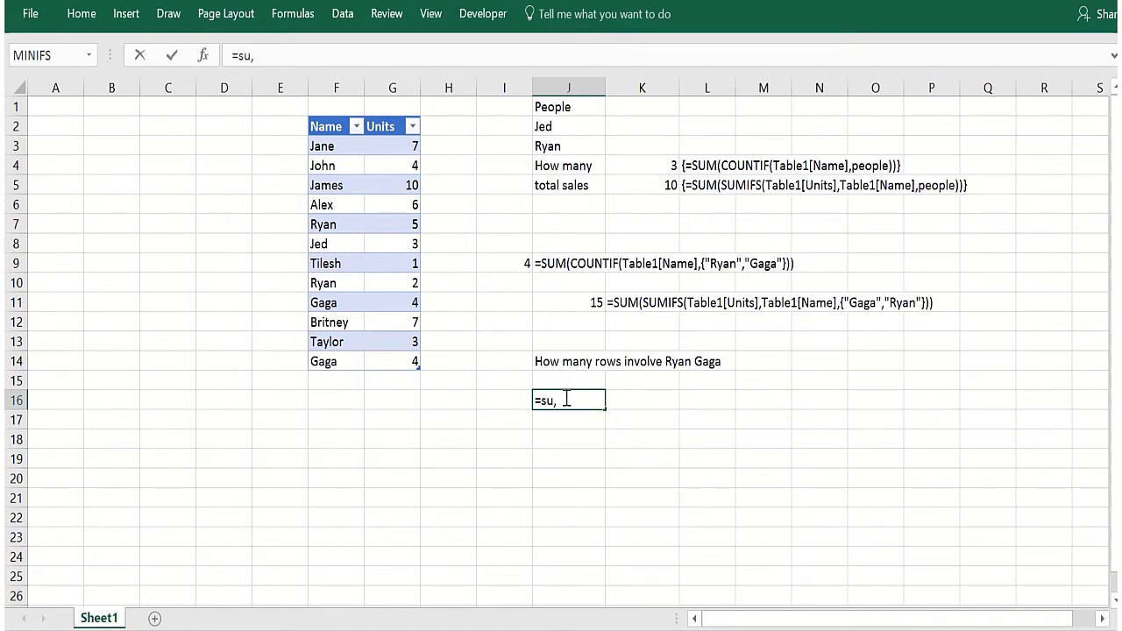
{"action": "key", "text": "BackSpace"}
{"action": "type", "text": "m"}
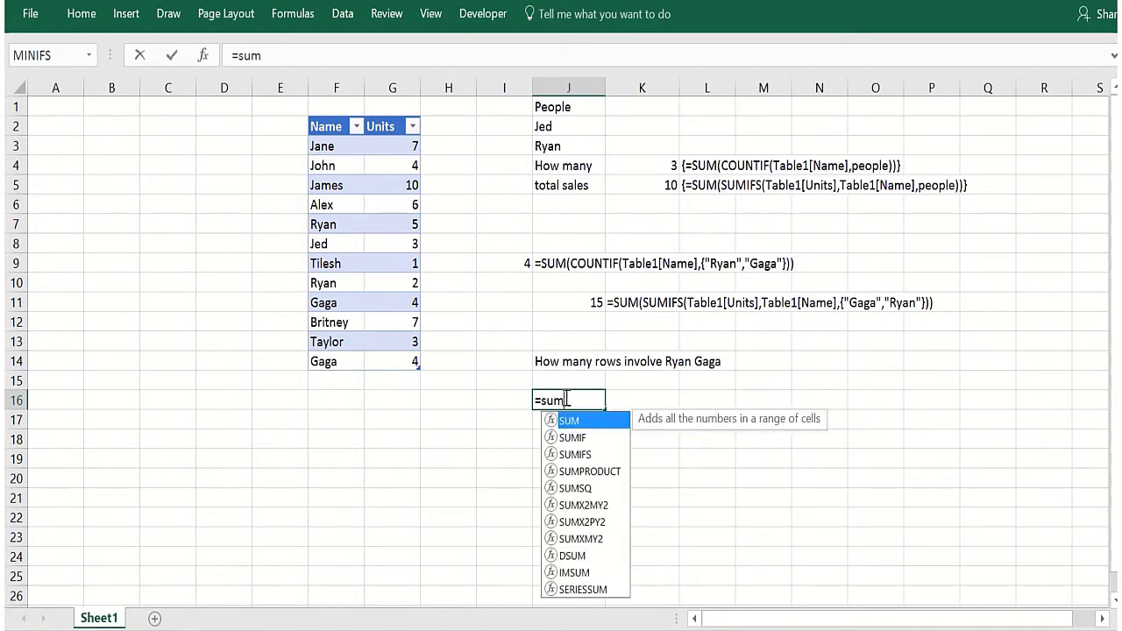
{"action": "type", "text": "(co"}
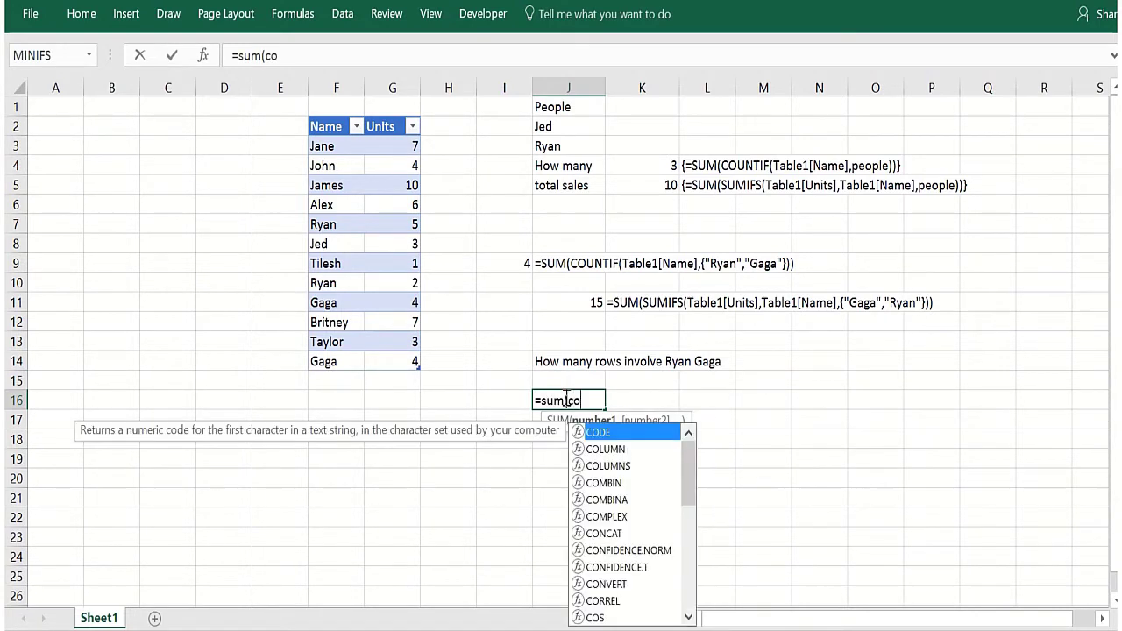
{"action": "type", "text": "i"}
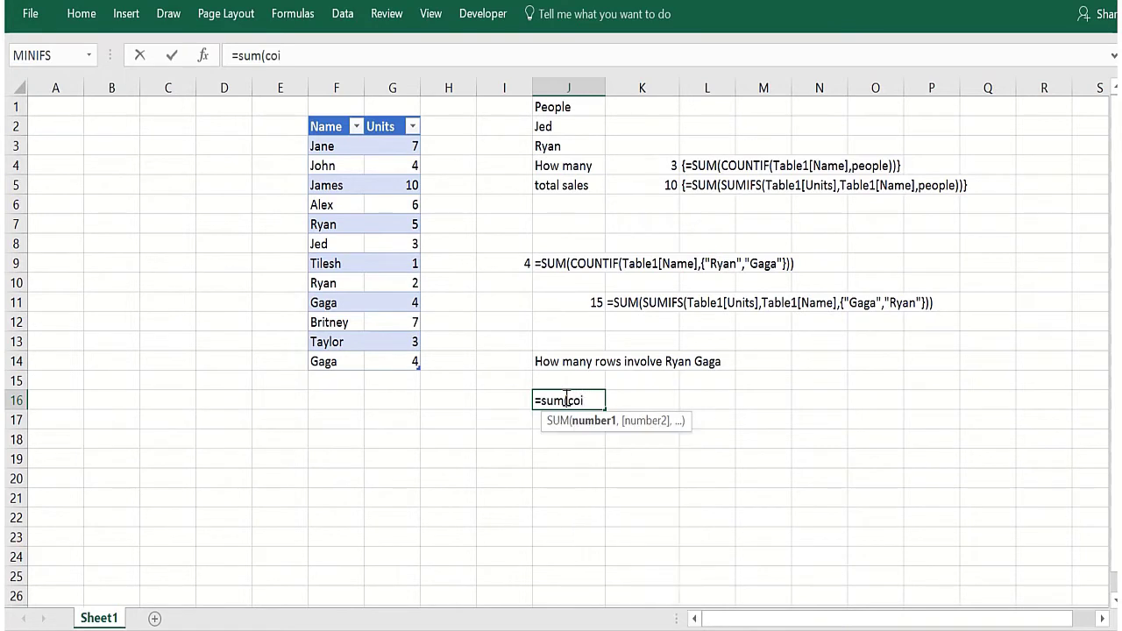
{"action": "key", "text": "BackSpace"}
{"action": "type", "text": "untif("}
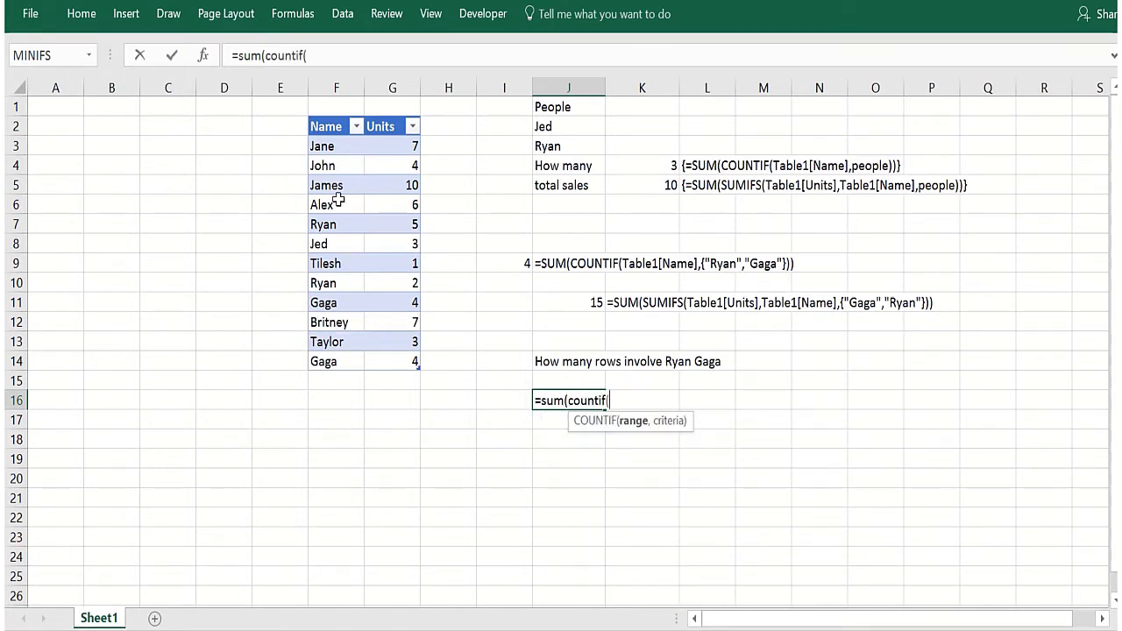
{"action": "left_click_drag", "start_coordinate": [328, 147], "coordinate": [329, 363]}
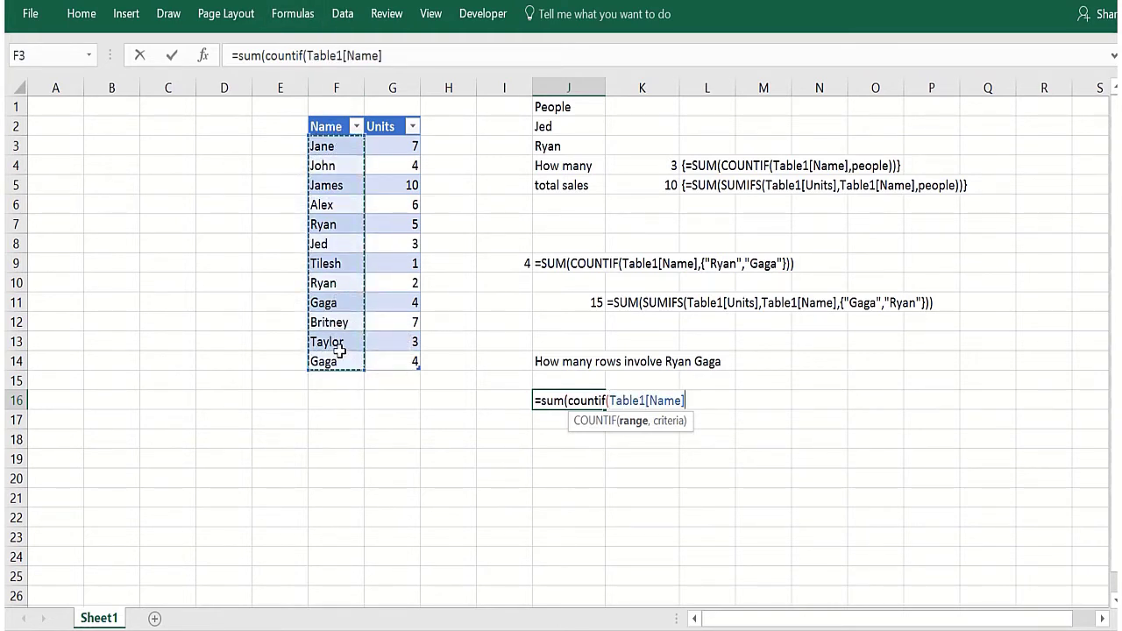
{"action": "type", "text": ","}
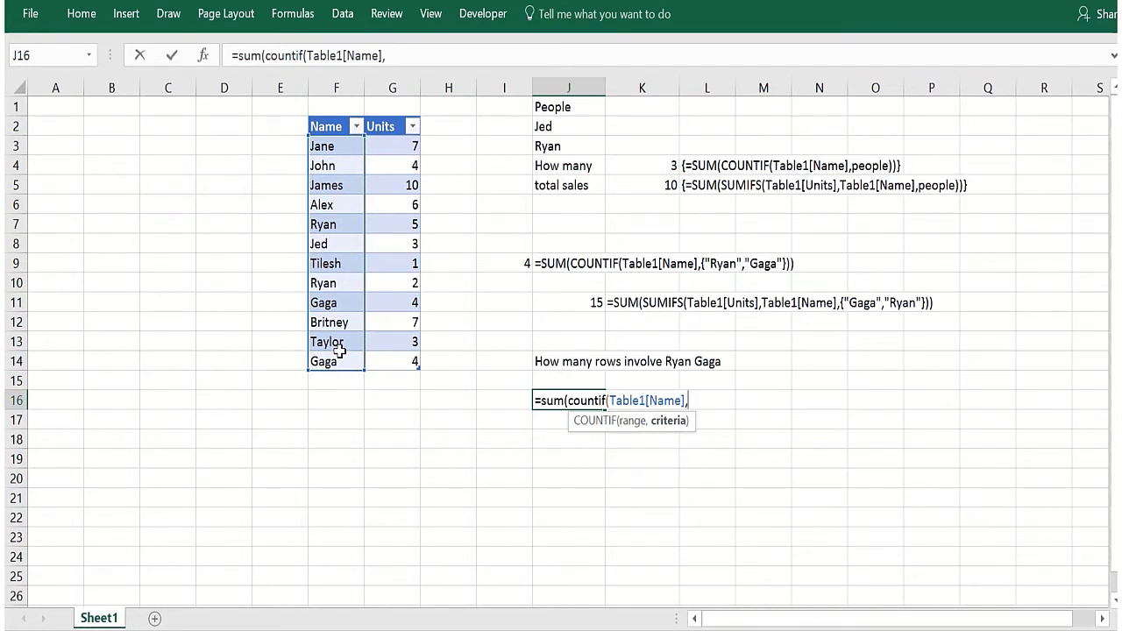
{"action": "type", "text": "{\"Ryan\",\"Gaga"}
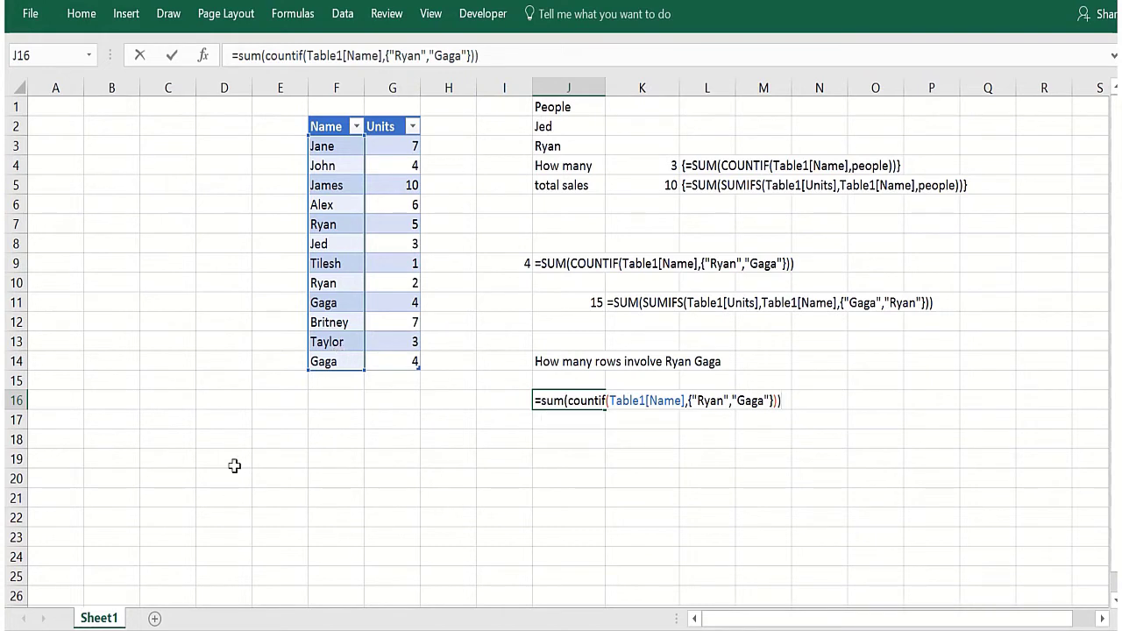
{"action": "left_click", "coordinate": [549, 422]}
{"action": "left_click", "coordinate": [564, 401]}
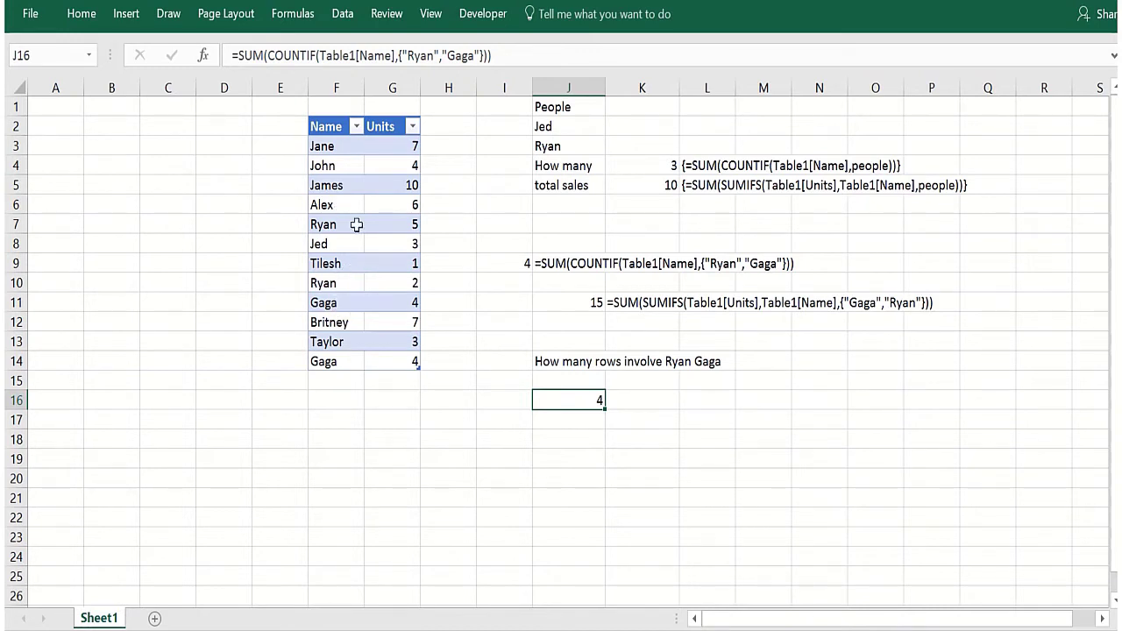
Label cell J18 with "how many total units sold by" and the same two names joined by "or".
{"action": "left_click", "coordinate": [547, 441]}
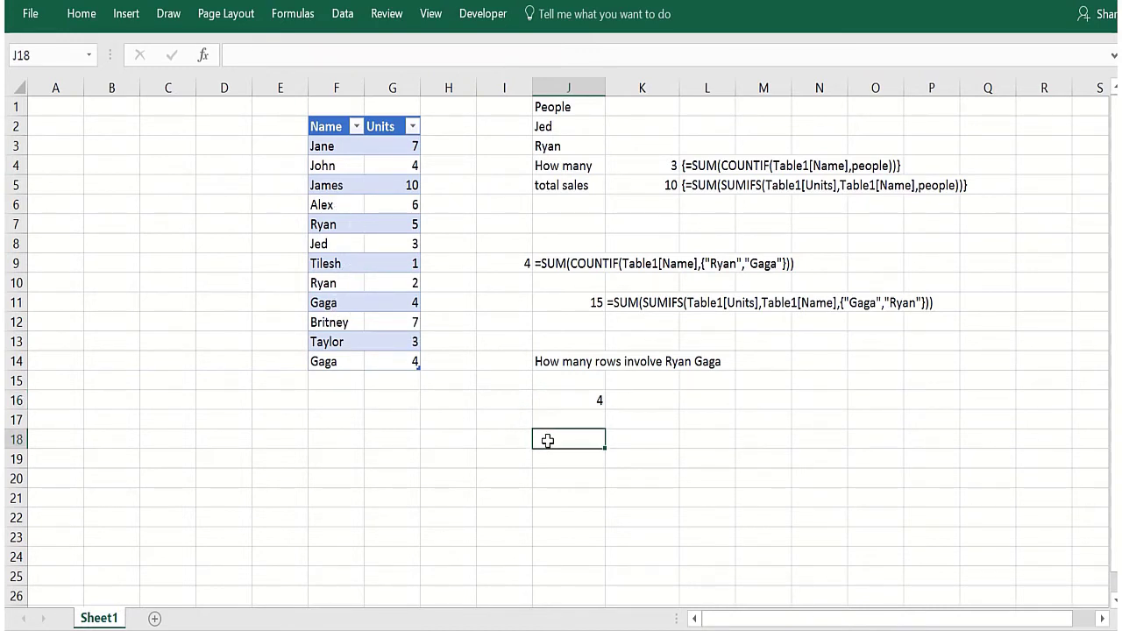
{"action": "type", "text": "how many to"}
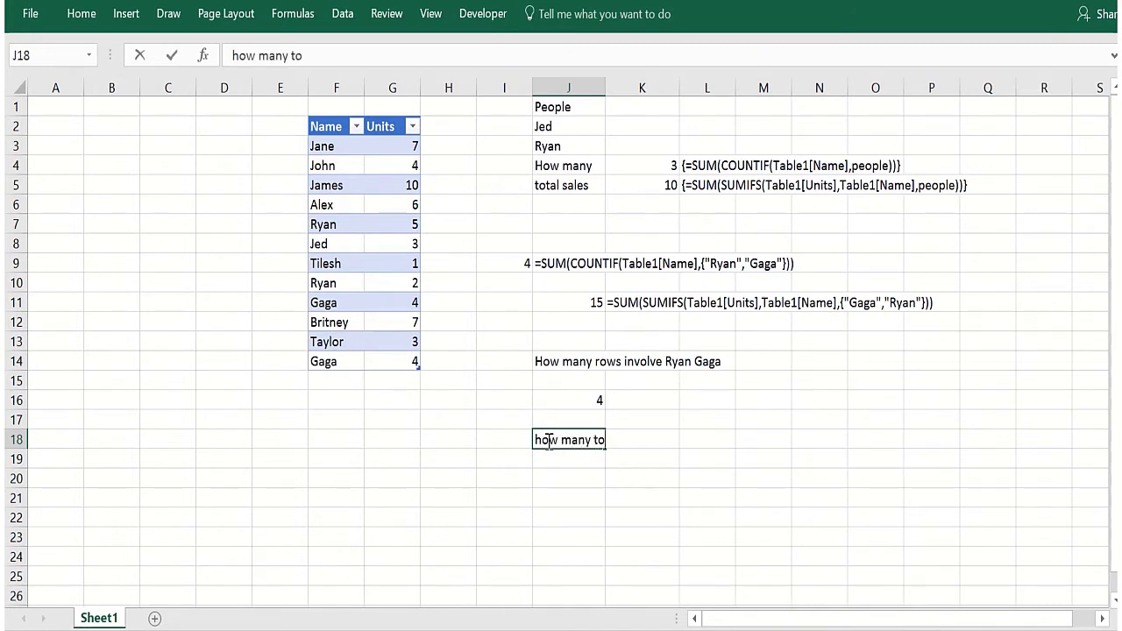
{"action": "type", "text": "tal units sol"}
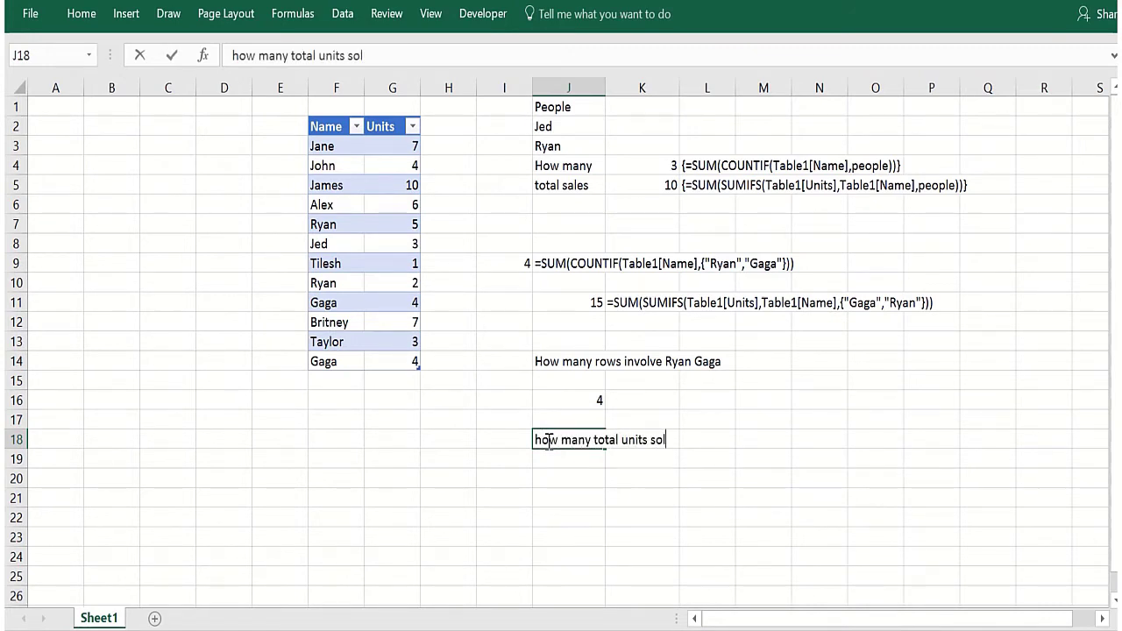
{"action": "type", "text": "d by Ryan or Gaga"}
{"action": "key", "text": "Return"}
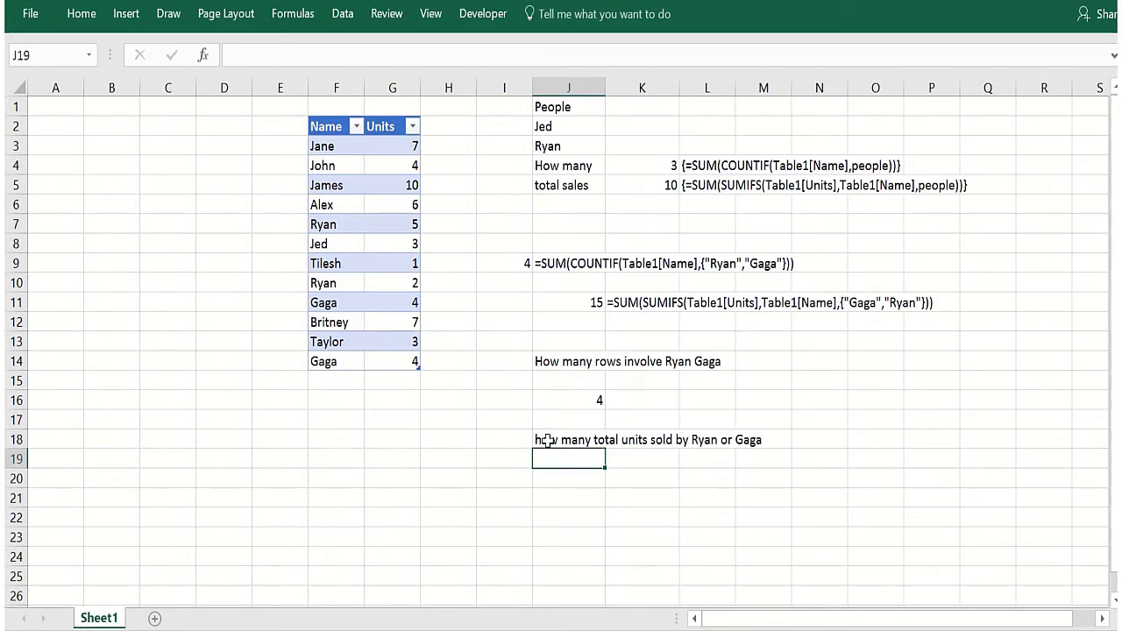
In J19, total both people's units by nesting SUMIFS inside SUM, using Table1[Units], Table1[Name] and the two names as an array constant.
{"action": "type", "text": "=sum"}
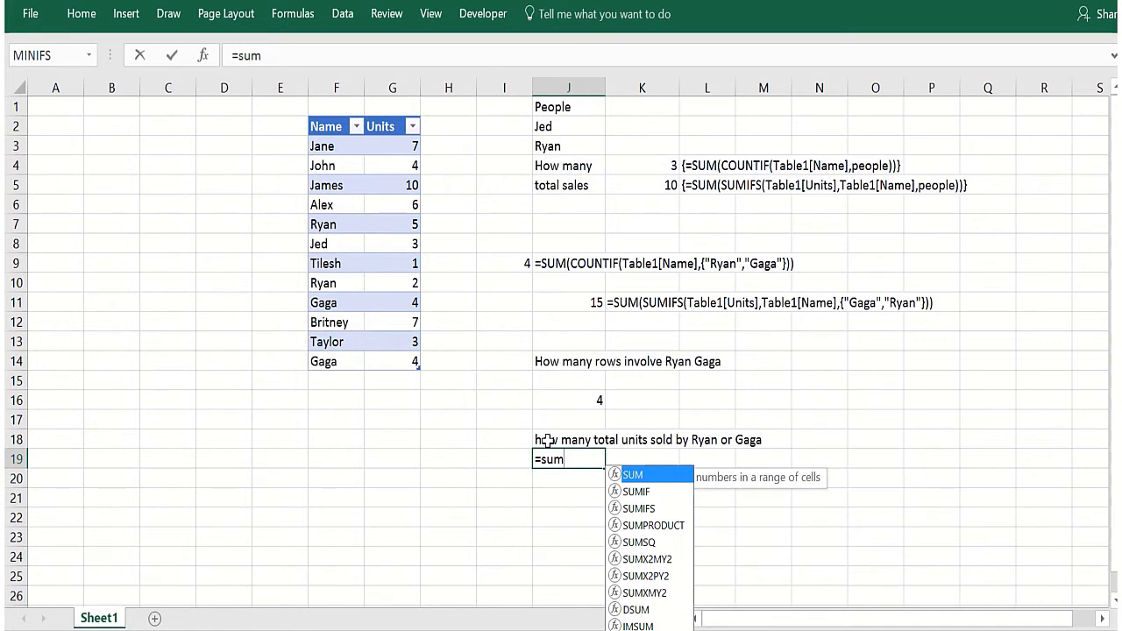
{"action": "type", "text": "("}
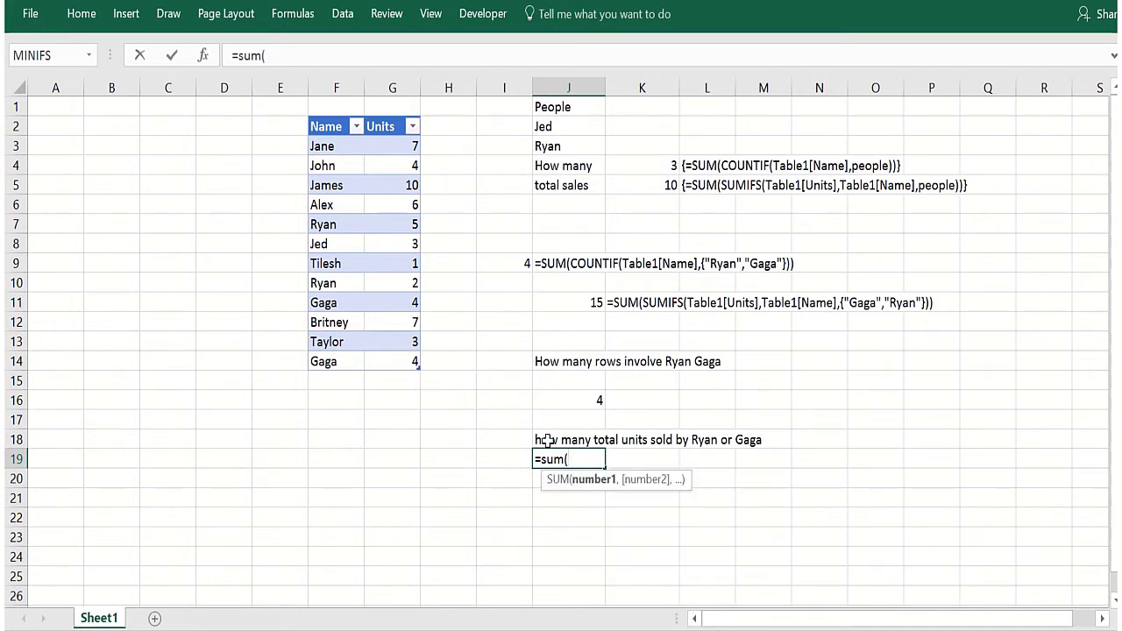
{"action": "type", "text": "sumifs"}
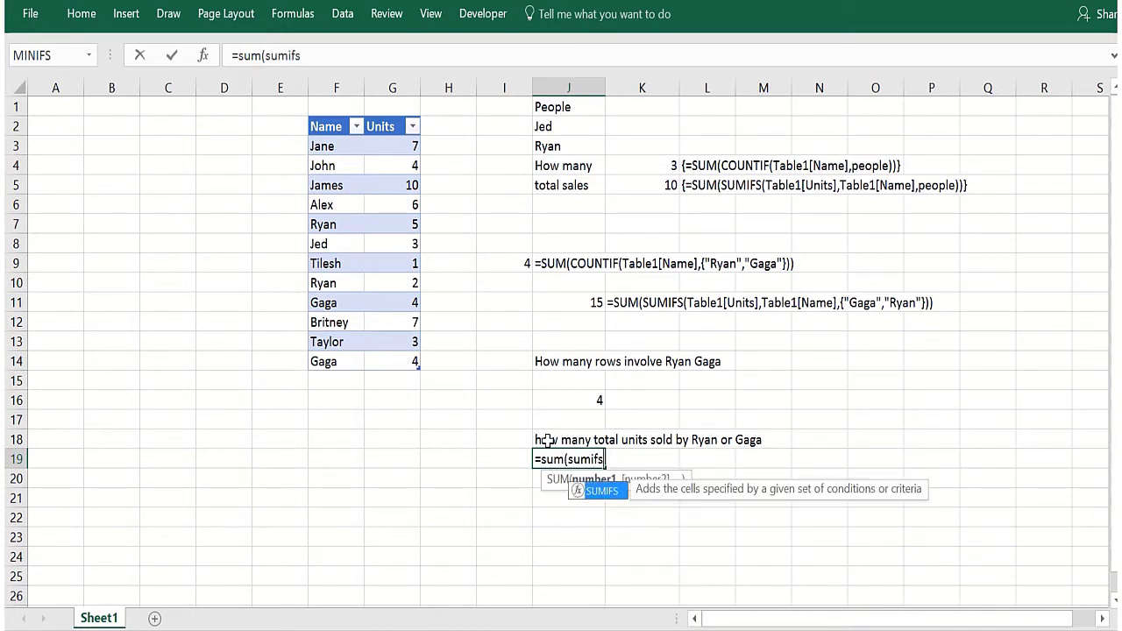
{"action": "type", "text": "("}
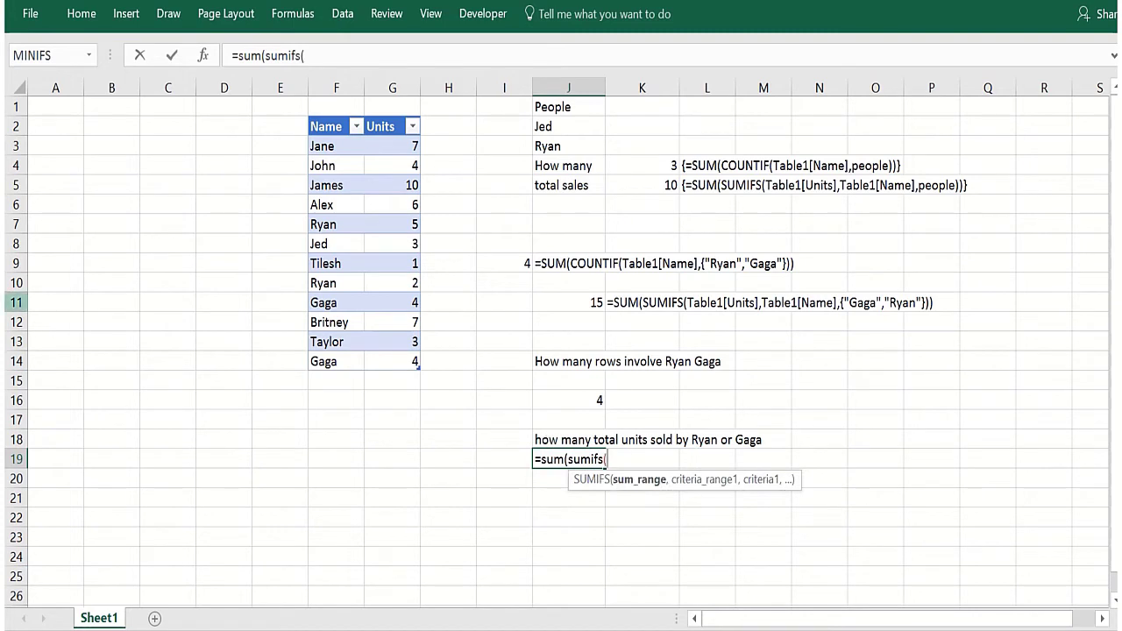
{"action": "left_click_drag", "start_coordinate": [392, 145], "coordinate": [397, 362]}
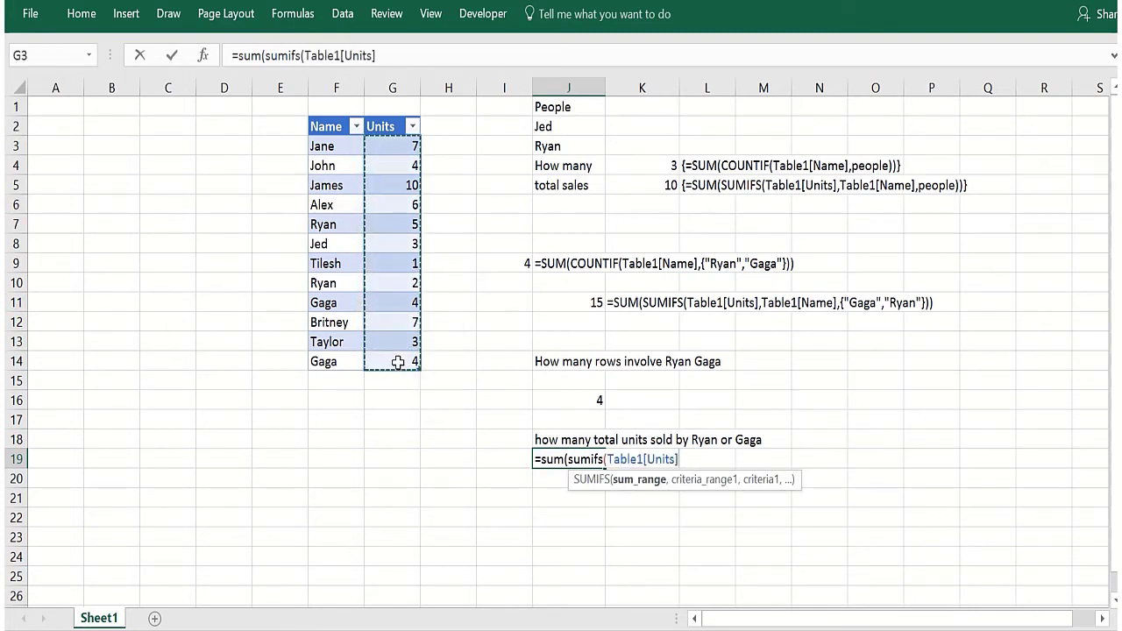
{"action": "type", "text": ","}
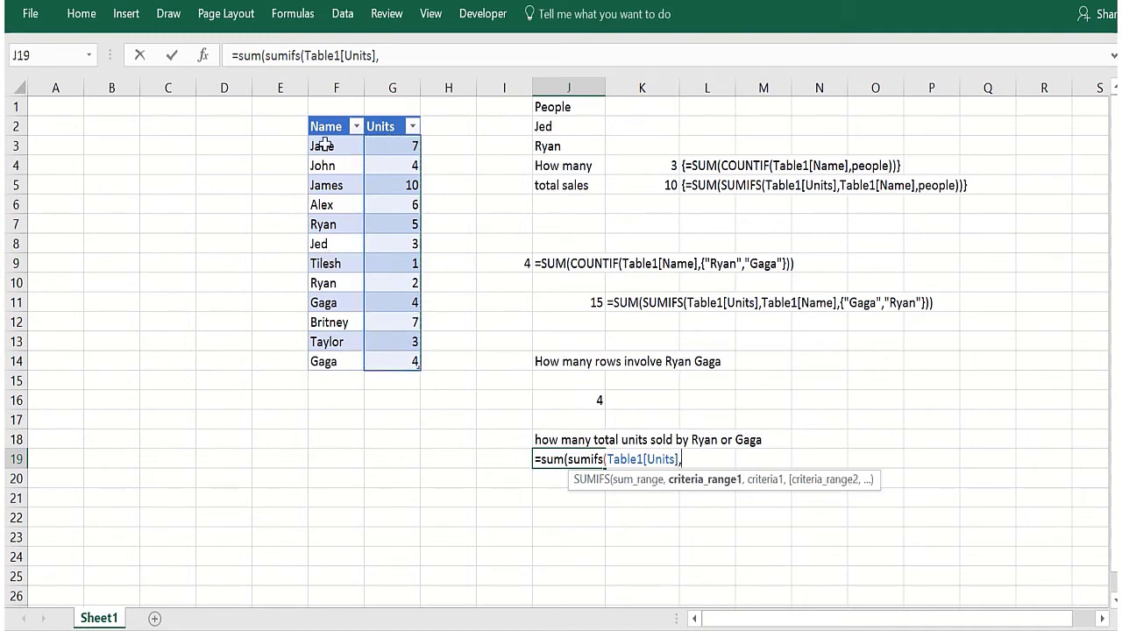
{"action": "left_click_drag", "start_coordinate": [325, 145], "coordinate": [326, 359]}
{"action": "type", "text": ","}
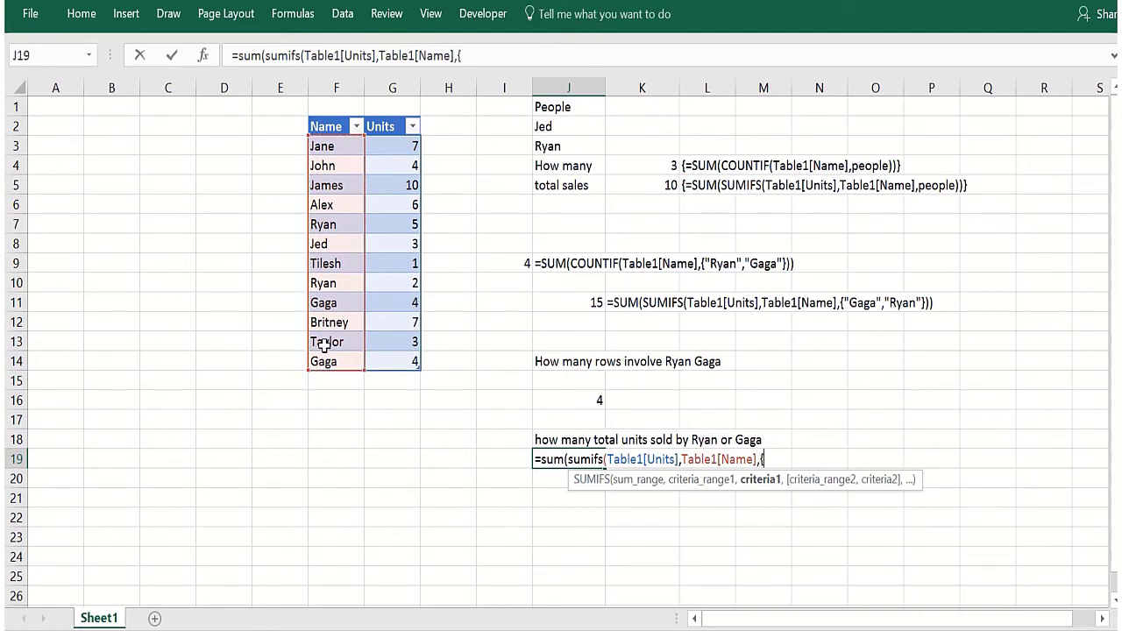
{"action": "type", "text": "{\"Ryan\",\"Gagag"}
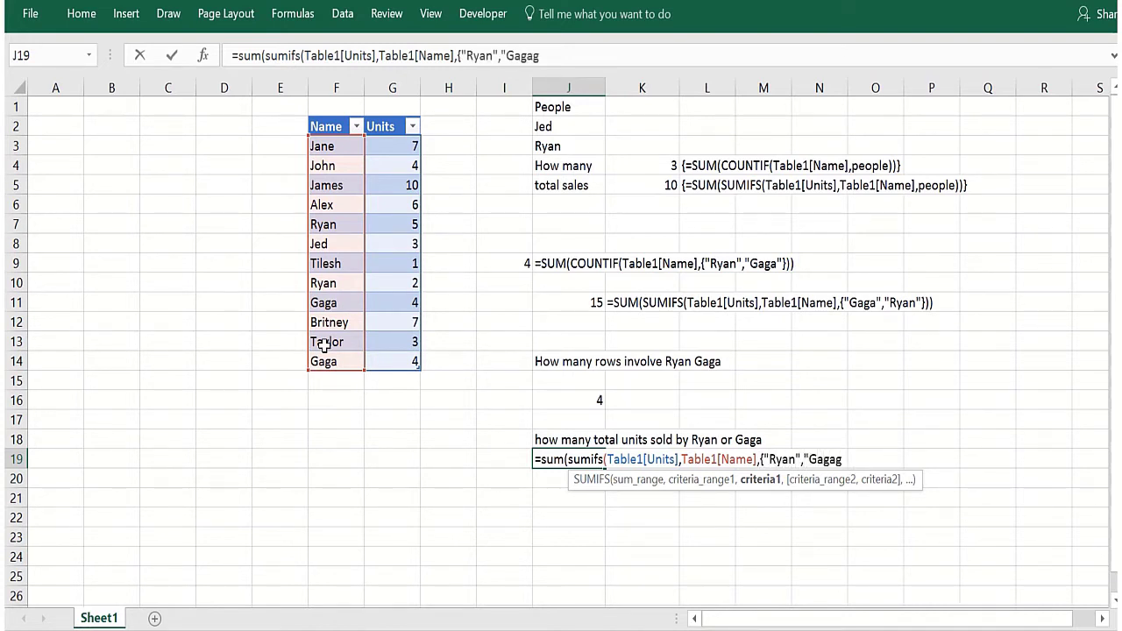
{"action": "key", "text": "BackSpace"}
{"action": "type", "text": "s"}
{"action": "key", "text": "BackSpace"}
{"action": "type", "text": "\"}))"}
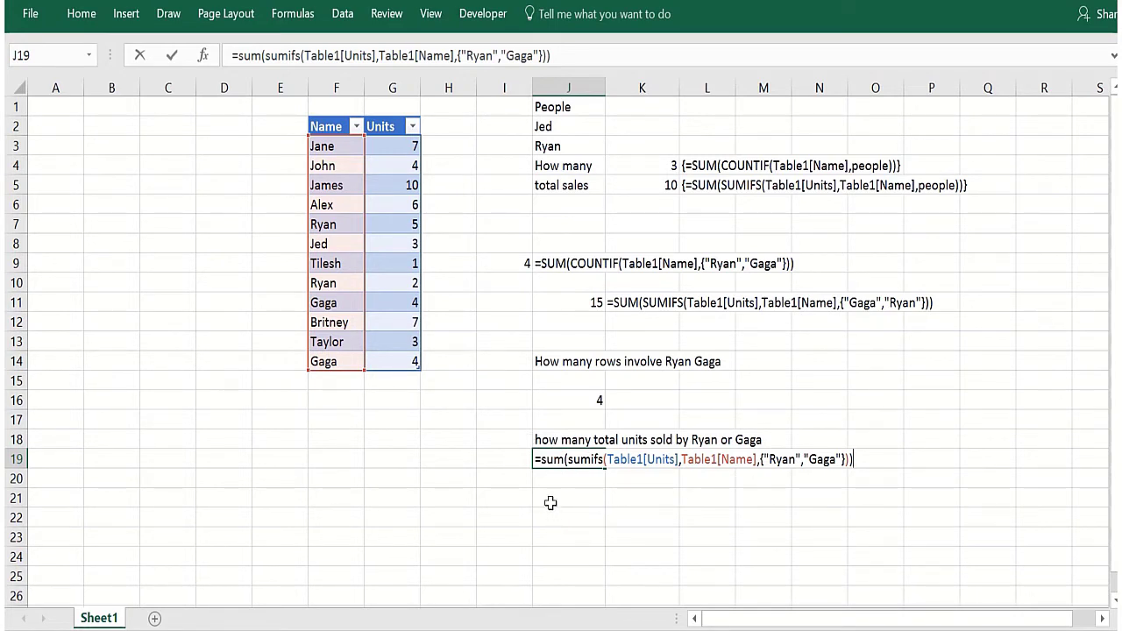
{"action": "key", "text": "Return"}
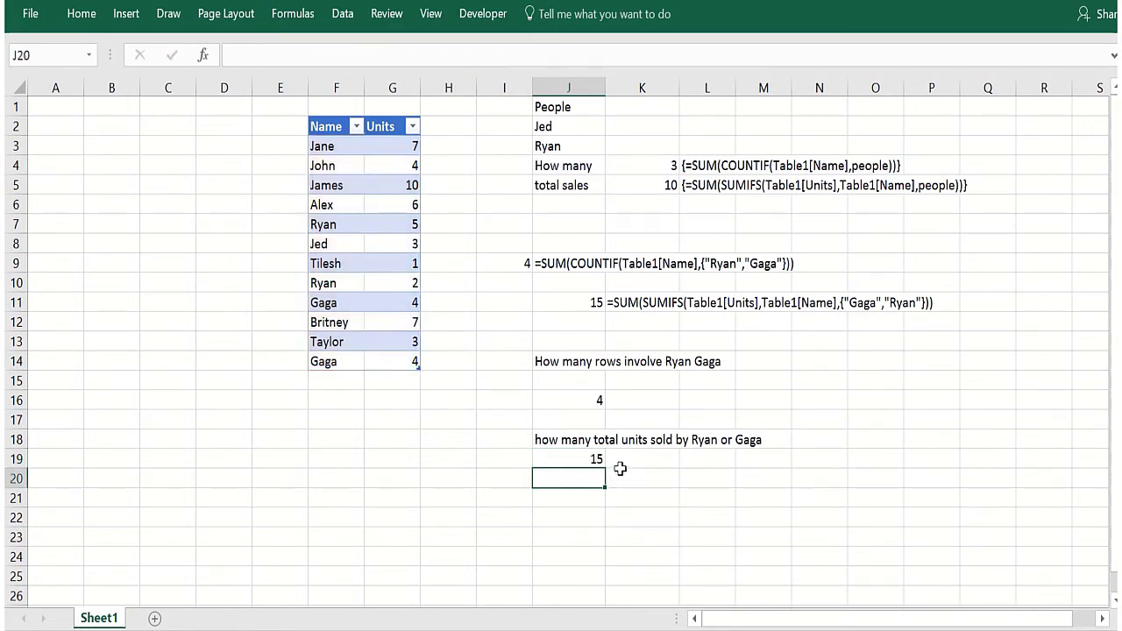
Show the row-count formula as text in K16 with =FORMULATEXT(J16).
{"action": "left_click", "coordinate": [621, 461]}
{"action": "left_click", "coordinate": [626, 401]}
{"action": "double_click", "coordinate": [626, 401]}
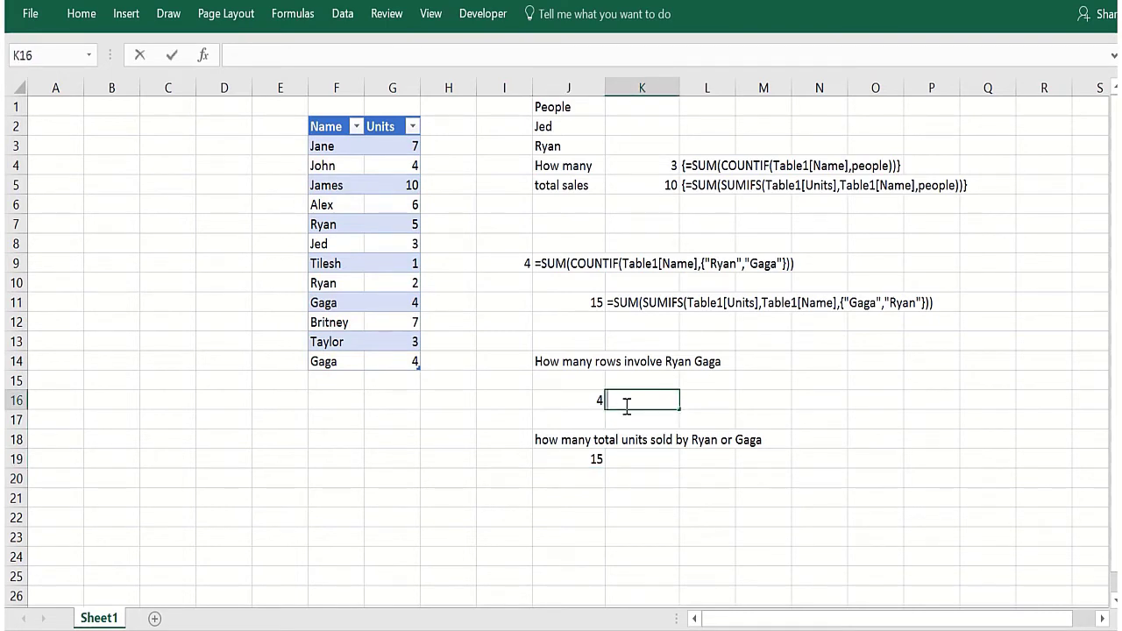
{"action": "type", "text": "=form"}
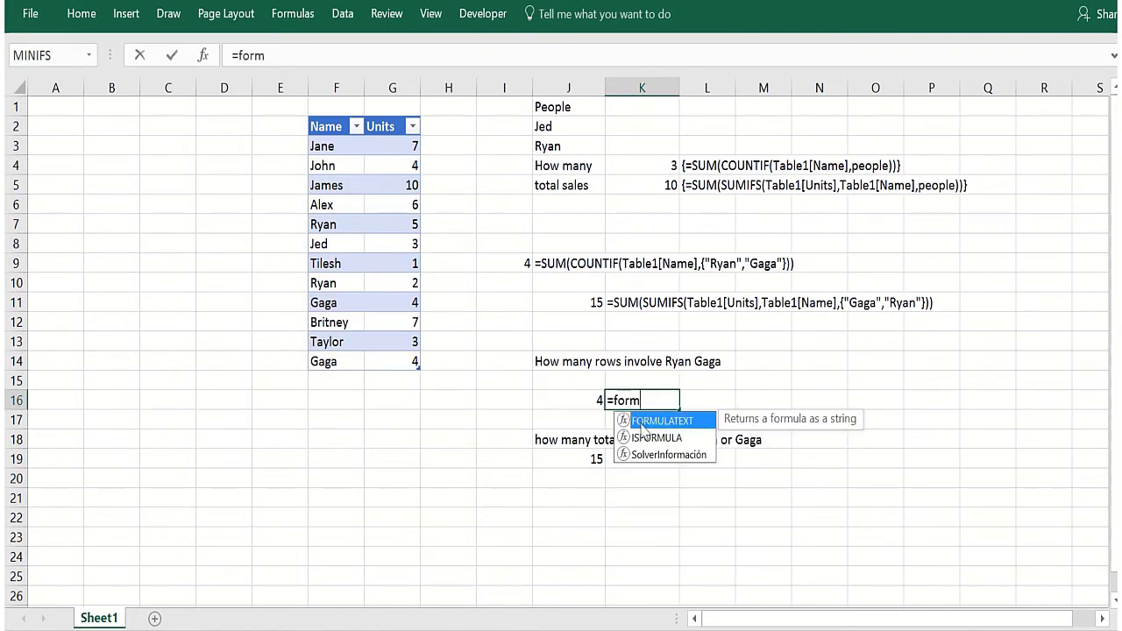
{"action": "double_click", "coordinate": [659, 421]}
{"action": "left_click", "coordinate": [550, 400]}
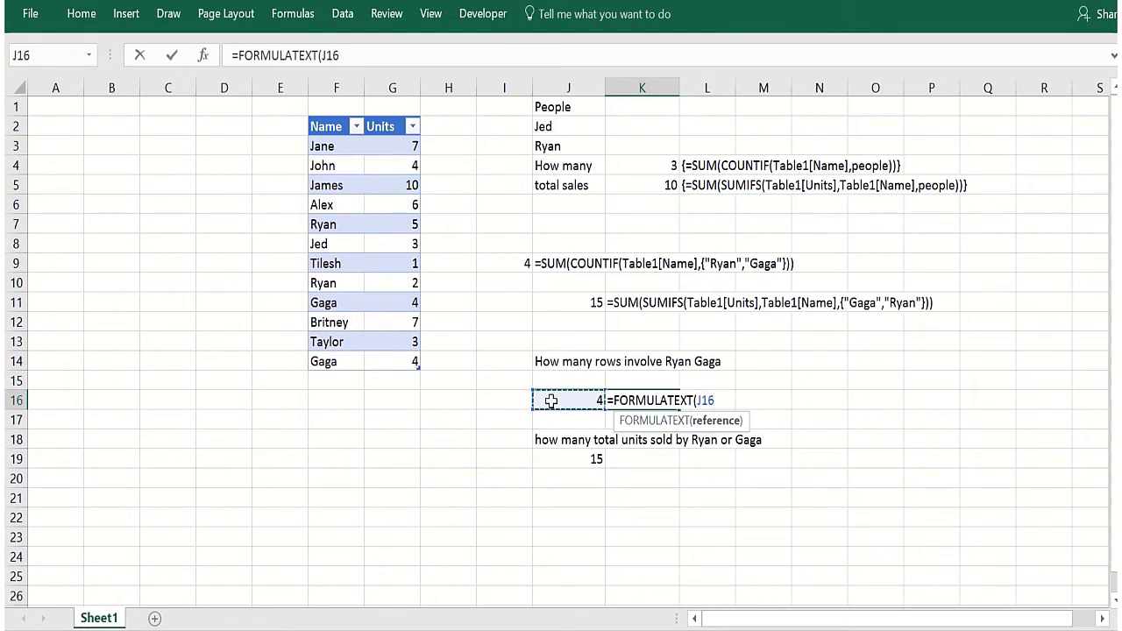
{"action": "type", "text": ")"}
{"action": "key", "text": "Return"}
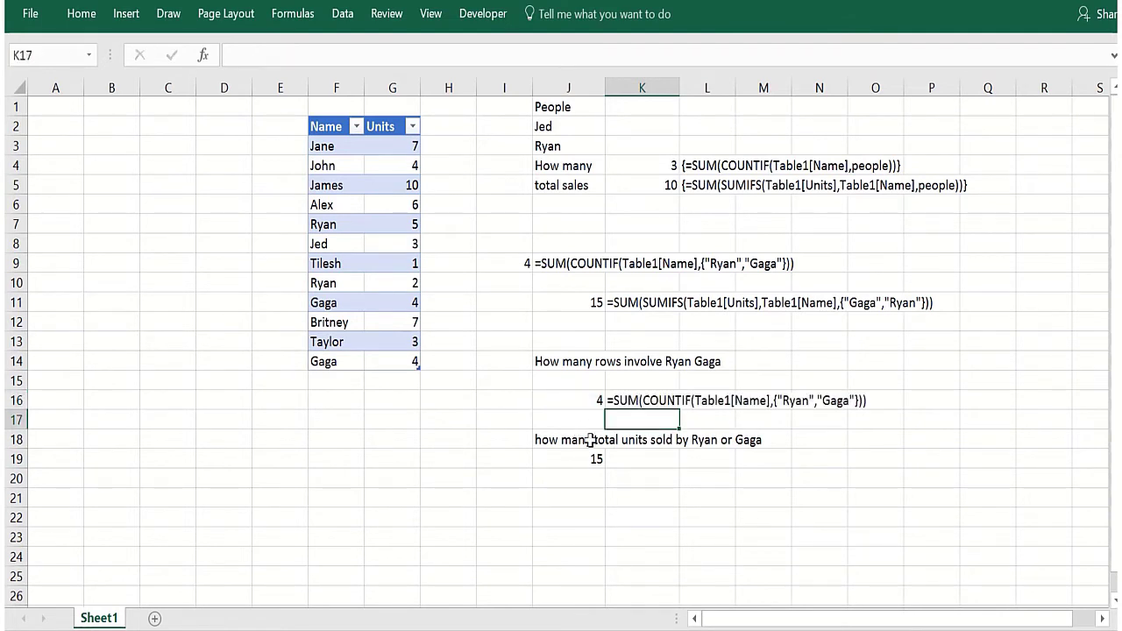
Show the total-units formula as text in K19 with =FORMULATEXT(J19).
{"action": "left_click", "coordinate": [649, 463]}
{"action": "type", "text": "=form"}
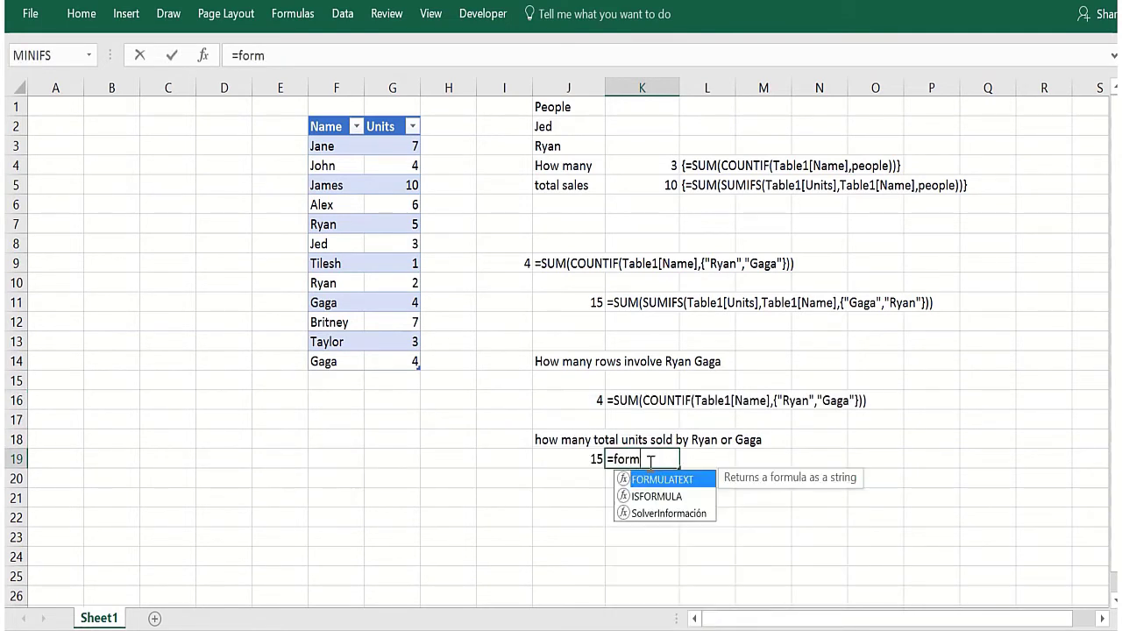
{"action": "double_click", "coordinate": [662, 481]}
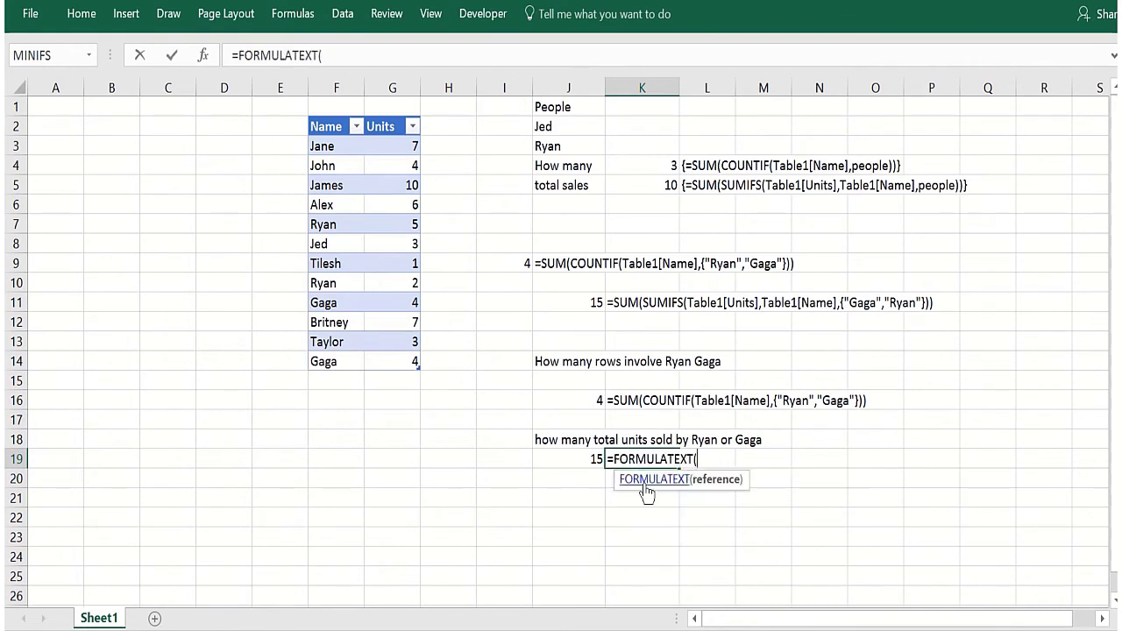
{"action": "left_click", "coordinate": [575, 461]}
{"action": "type", "text": ")"}
{"action": "key", "text": "Return"}
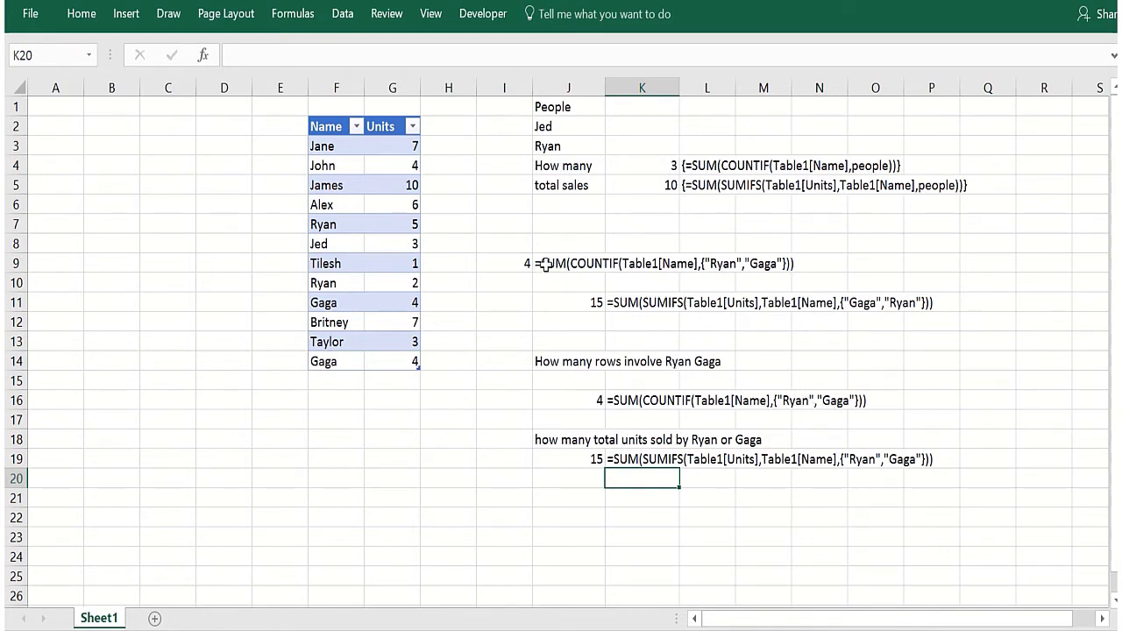
Examine the People list in J1:J3, the named range people covering J2:J3, and the workbook's list of defined names.
{"action": "left_click", "coordinate": [554, 109]}
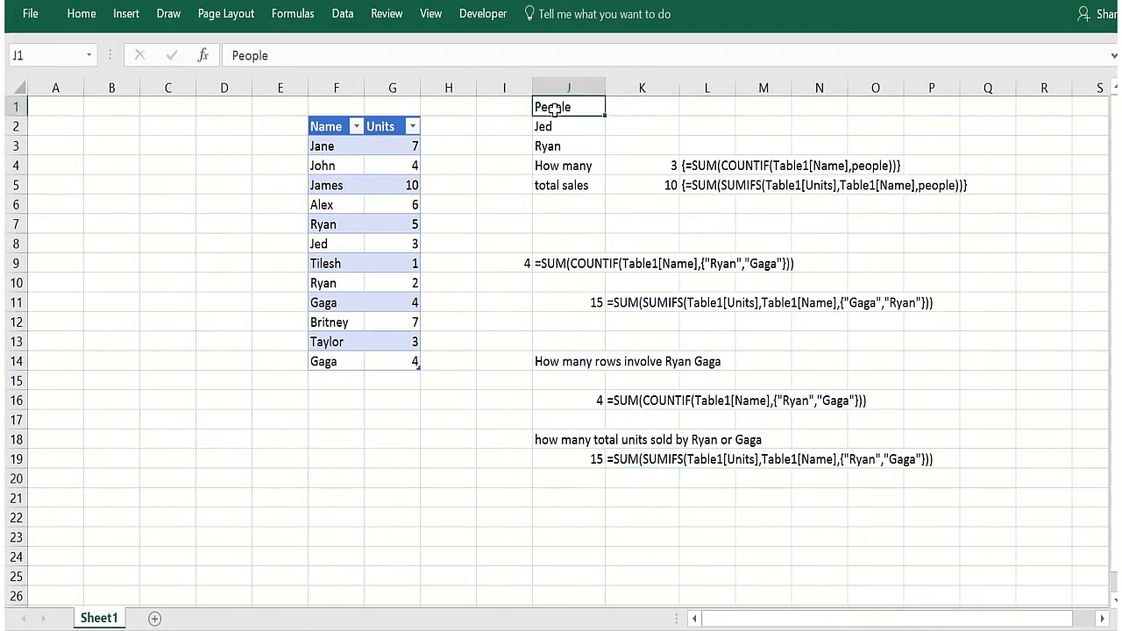
{"action": "left_click", "coordinate": [554, 126]}
{"action": "left_click", "coordinate": [556, 146]}
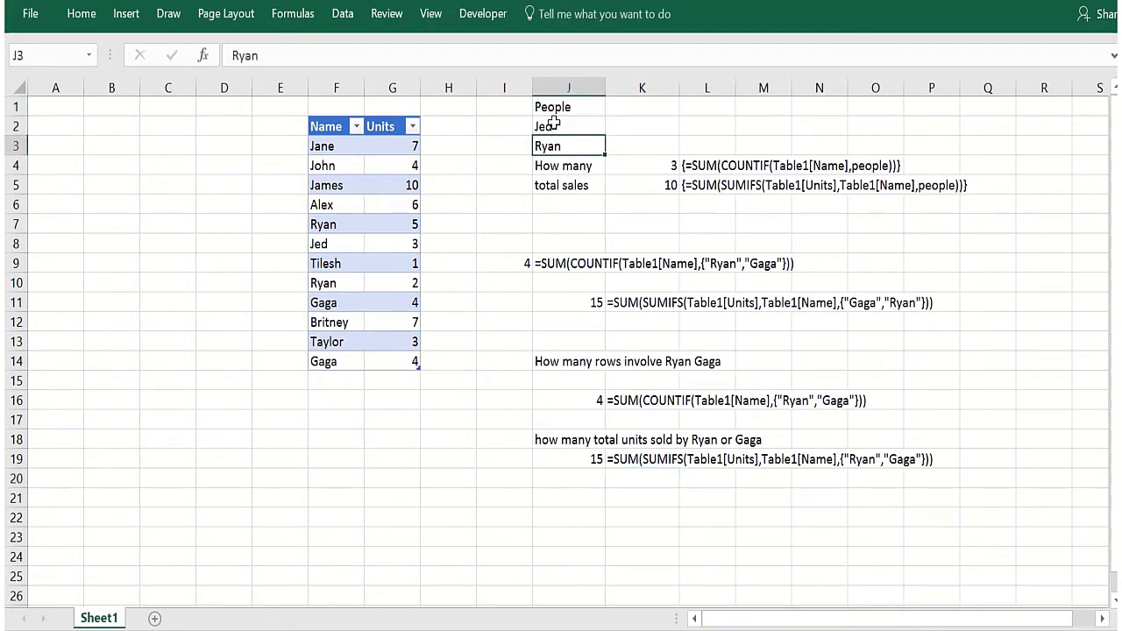
{"action": "left_click", "coordinate": [554, 124]}
{"action": "left_click", "coordinate": [553, 150]}
{"action": "left_click_drag", "start_coordinate": [551, 125], "coordinate": [552, 145]}
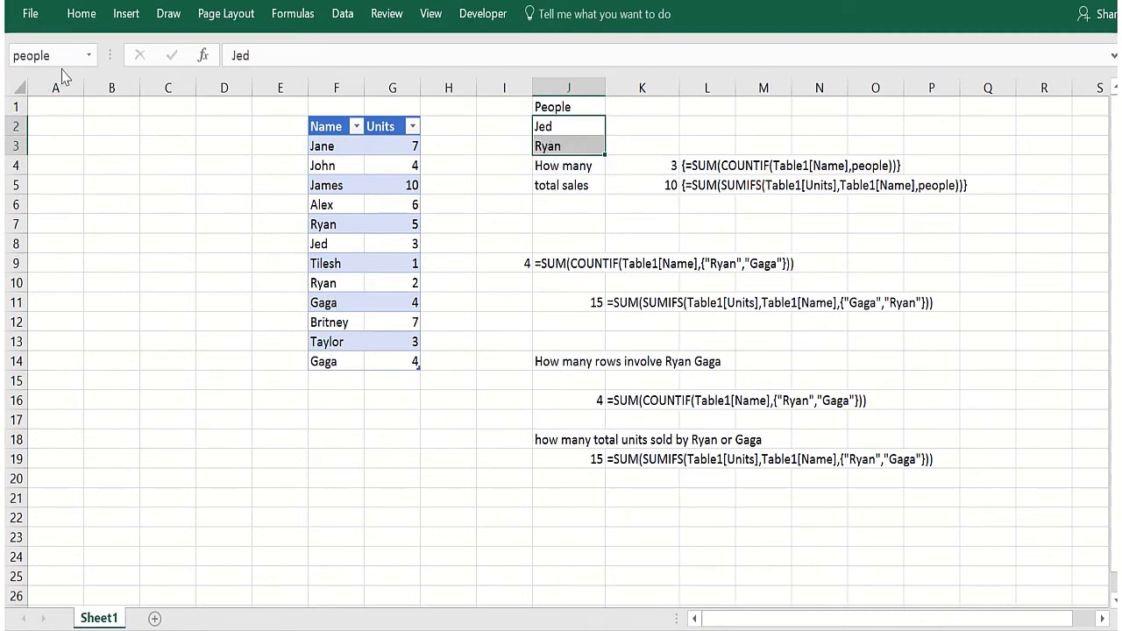
{"action": "left_click", "coordinate": [78, 151]}
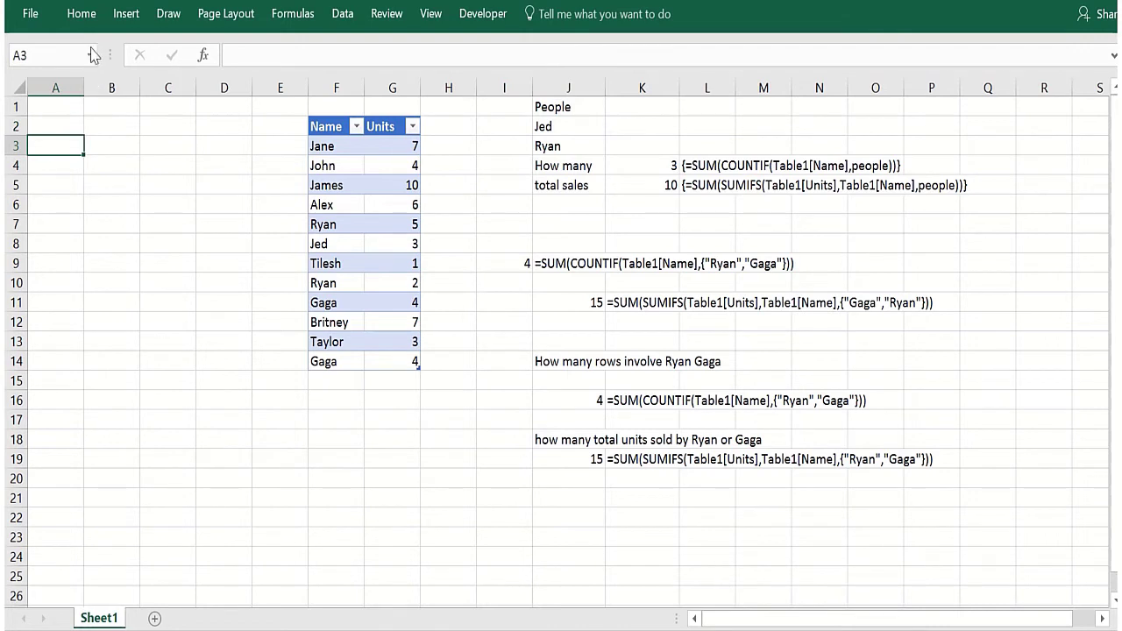
{"action": "left_click", "coordinate": [90, 55]}
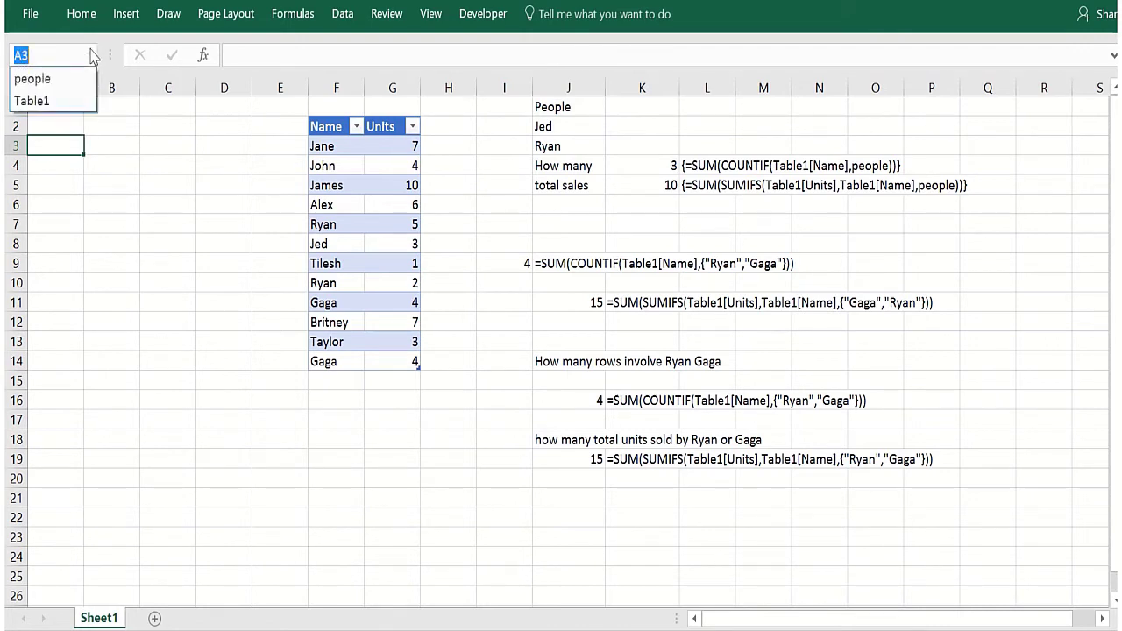
{"action": "left_click", "coordinate": [566, 132]}
{"action": "left_click", "coordinate": [563, 147]}
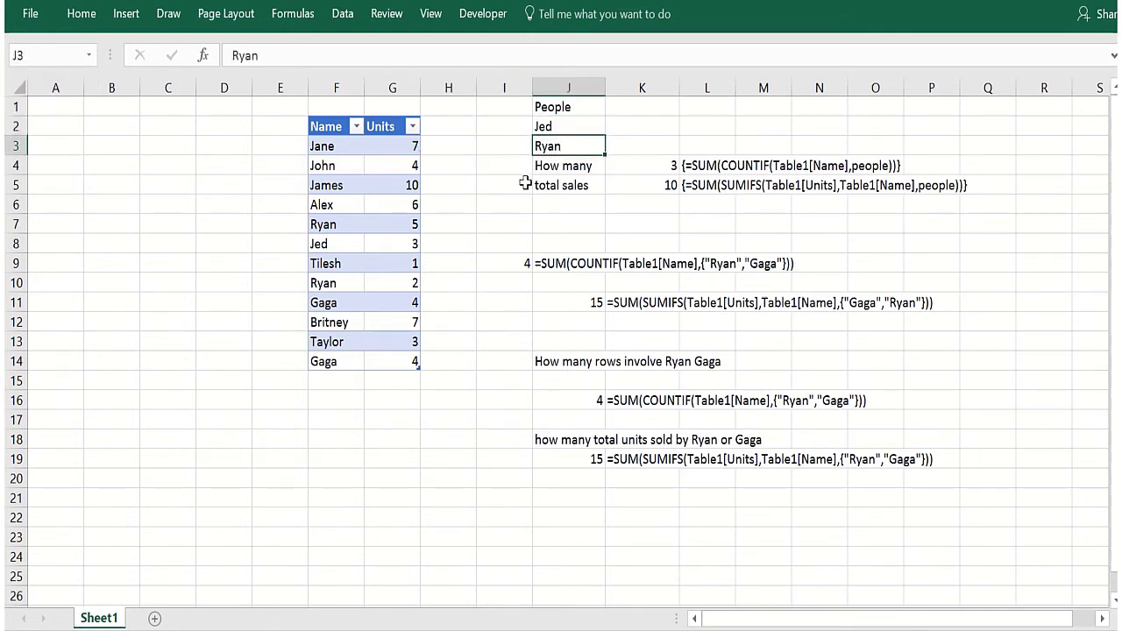
{"action": "left_click", "coordinate": [365, 499]}
{"action": "type", "text": "Ho"}
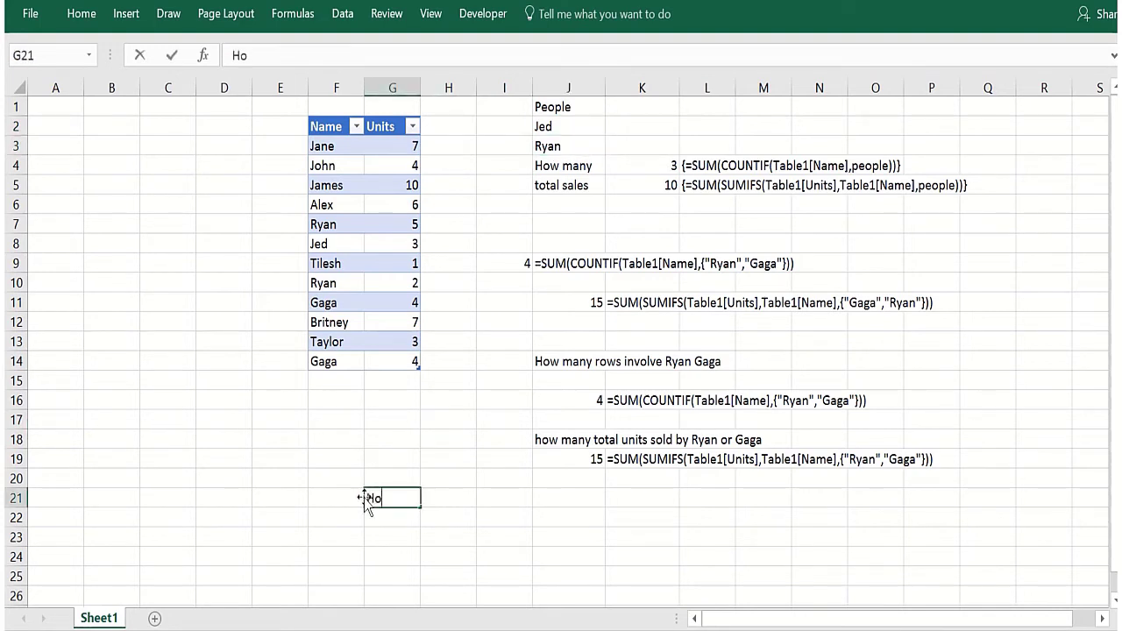
{"action": "key", "text": "Escape"}
Label cell J21 with "how many rows involve" and the two names from J2 and J3 joined by "or".
{"action": "key", "text": "Right"}
{"action": "key", "text": "Right"}
{"action": "key", "text": "Right"}
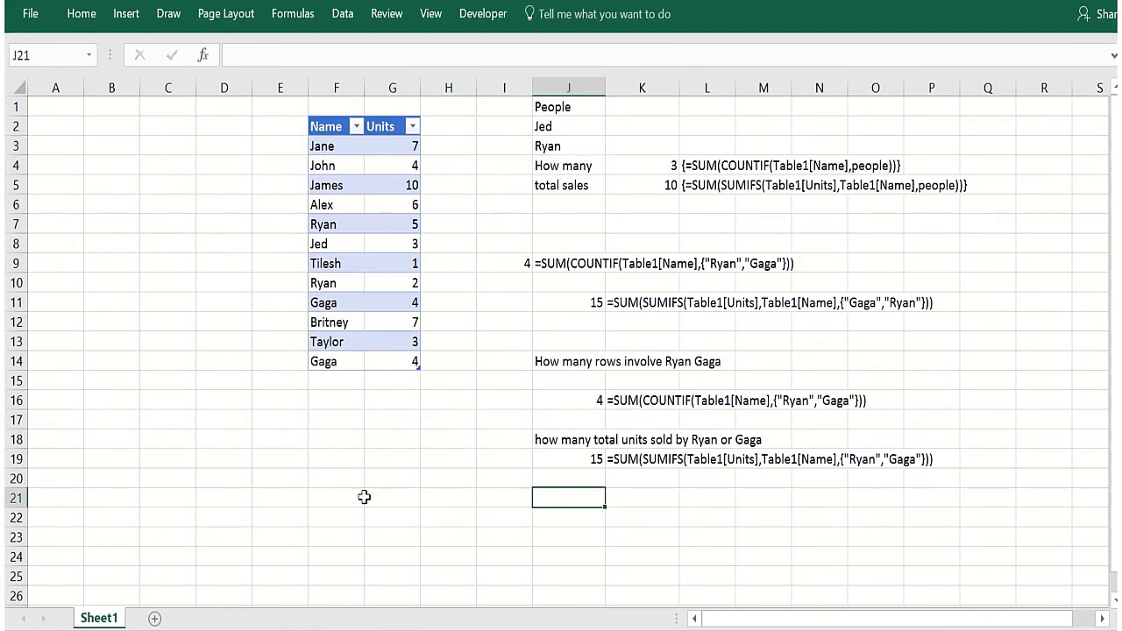
{"action": "type", "text": "how many "}
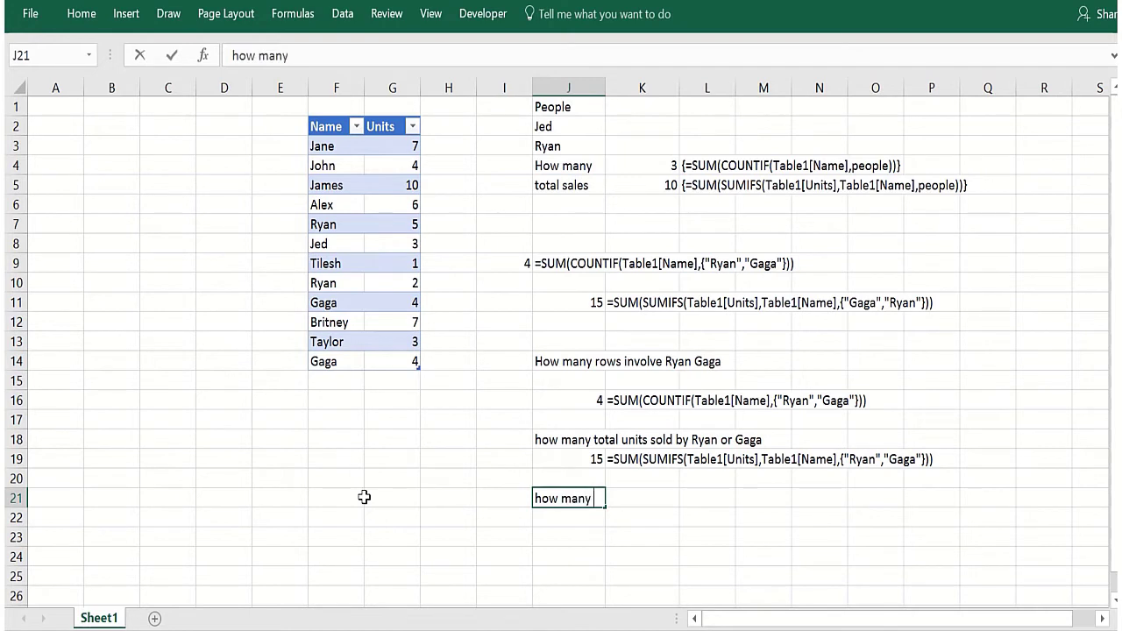
{"action": "type", "text": "rows involve"}
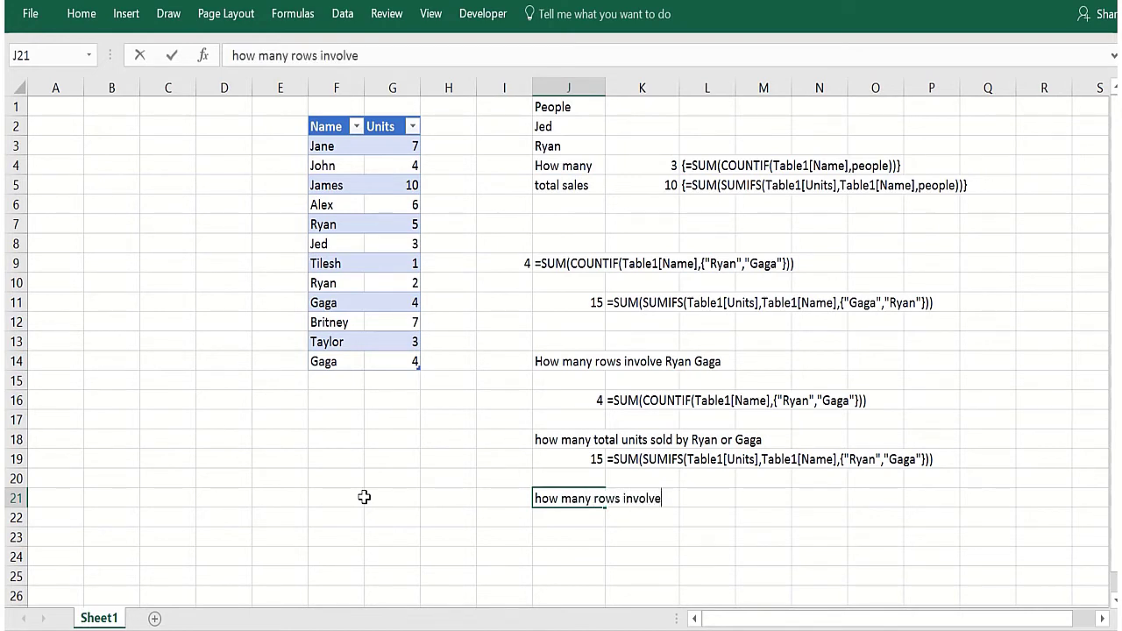
{"action": "type", "text": " Jed or Ryan"}
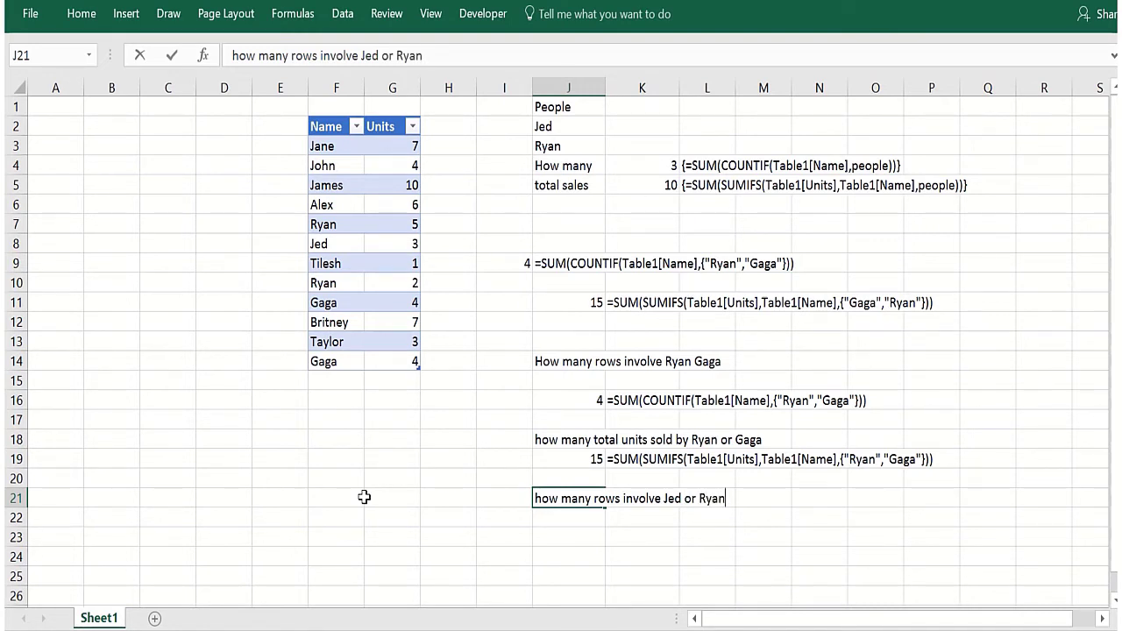
{"action": "key", "text": "Return"}
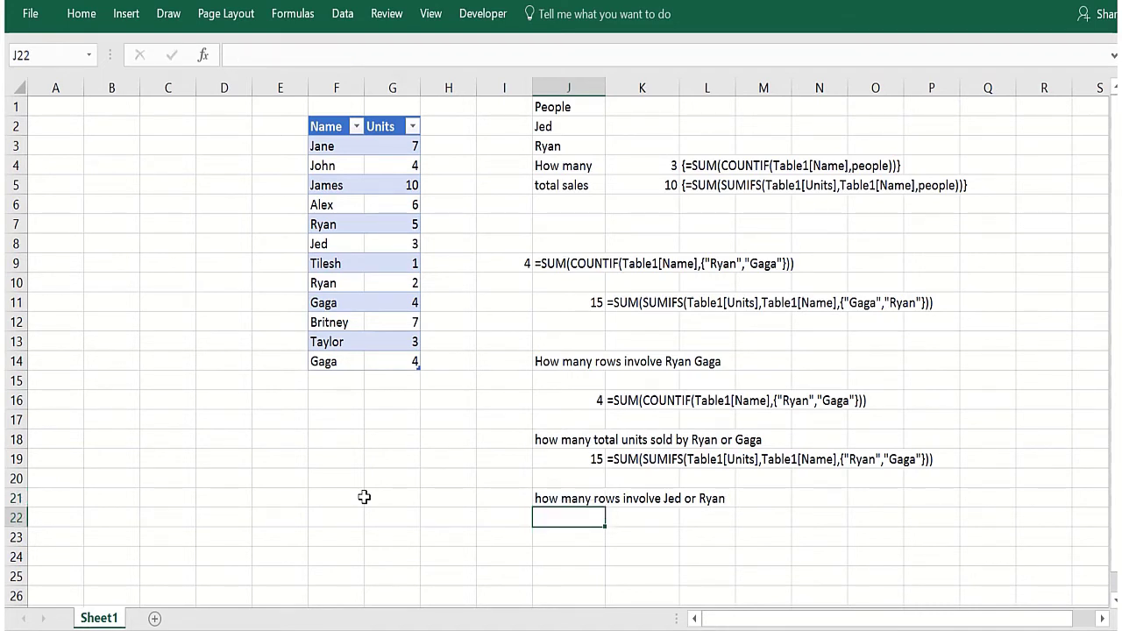
In J22, enter =SUM(COUNTIF(Table1[Name],people)) as an array formula to count the rows matching the people list.
{"action": "type", "text": "=sum"}
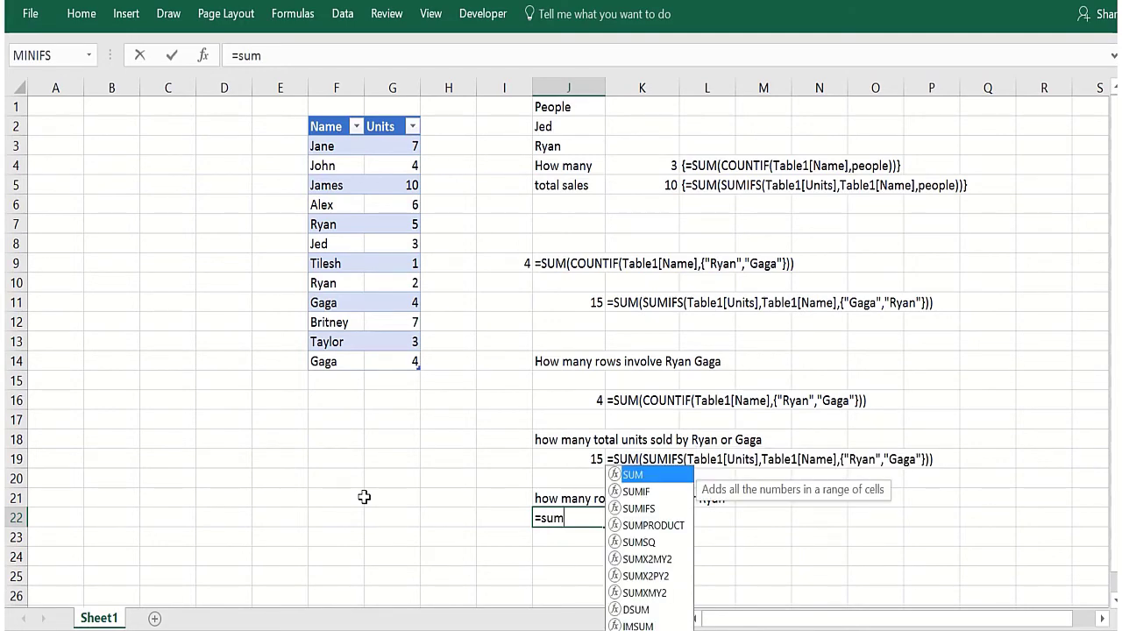
{"action": "type", "text": "(countif"}
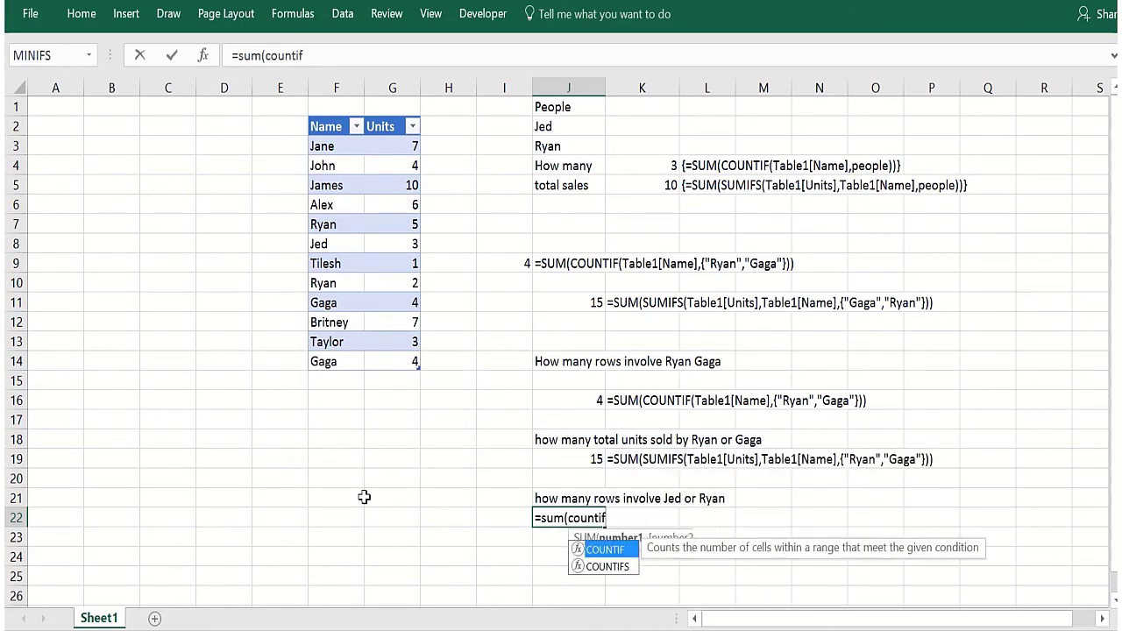
{"action": "type", "text": "("}
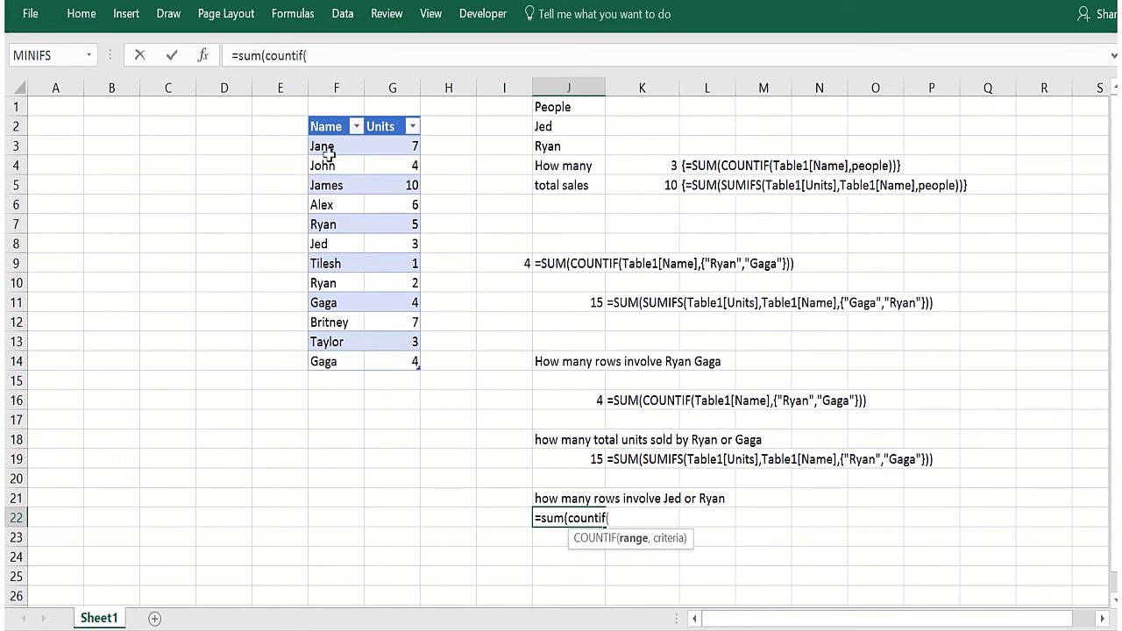
{"action": "left_click_drag", "start_coordinate": [328, 154], "coordinate": [329, 358]}
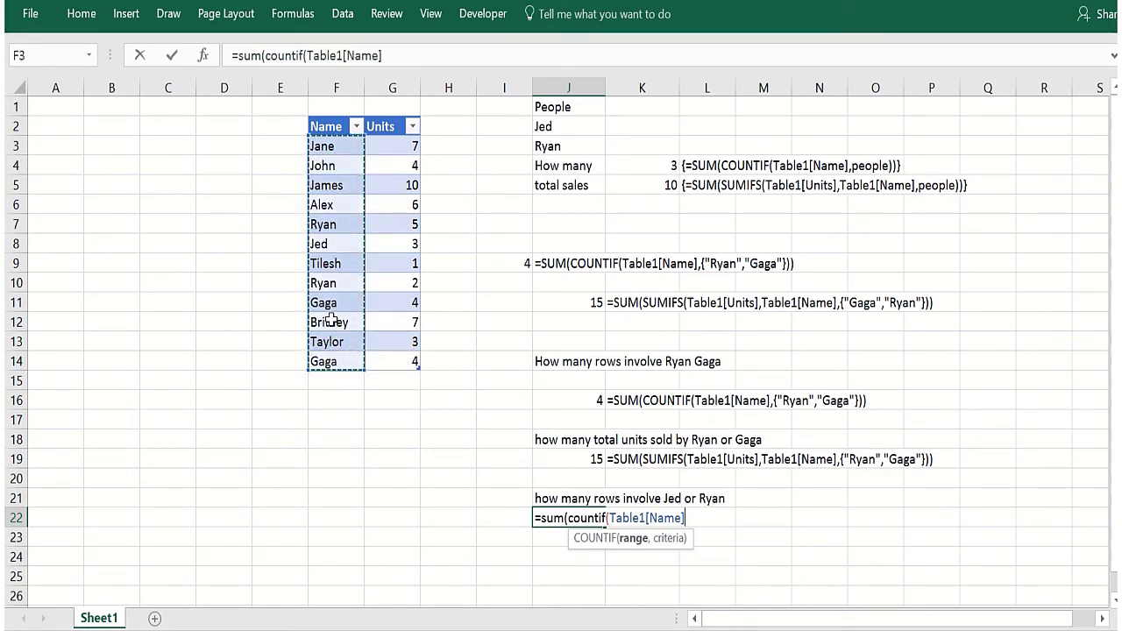
{"action": "type", "text": ",pe"}
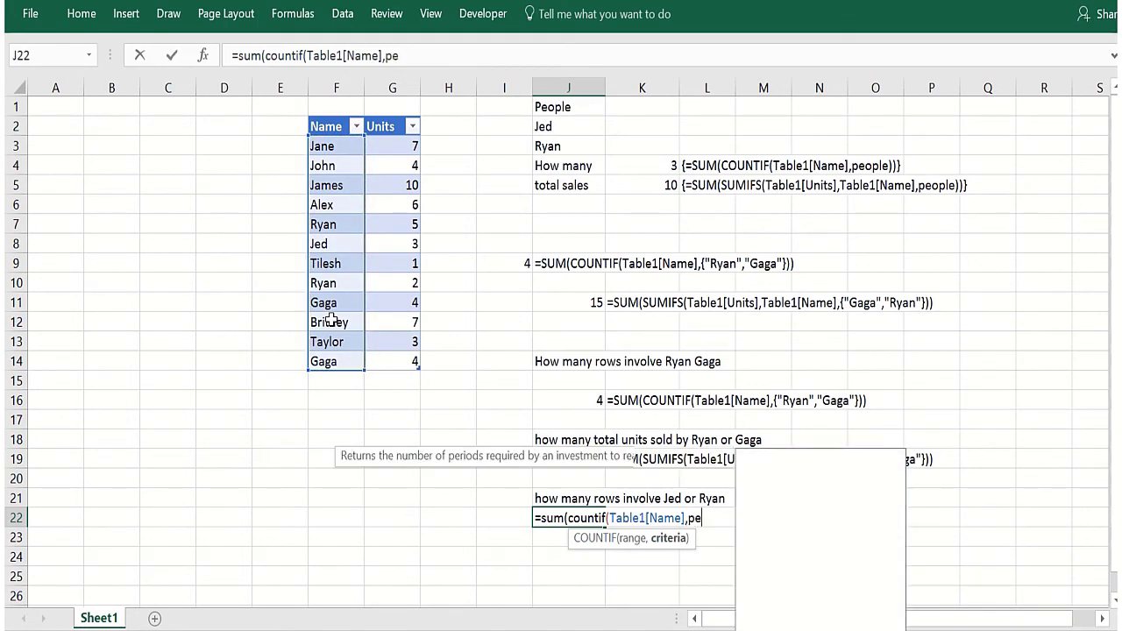
{"action": "type", "text": "ople"}
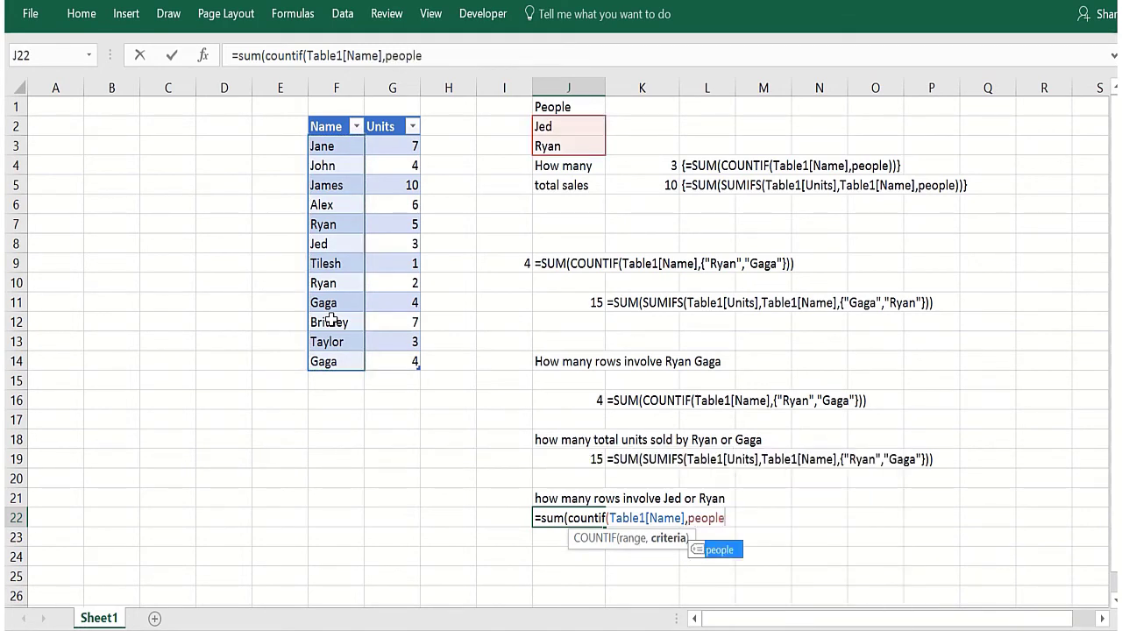
{"action": "type", "text": "))"}
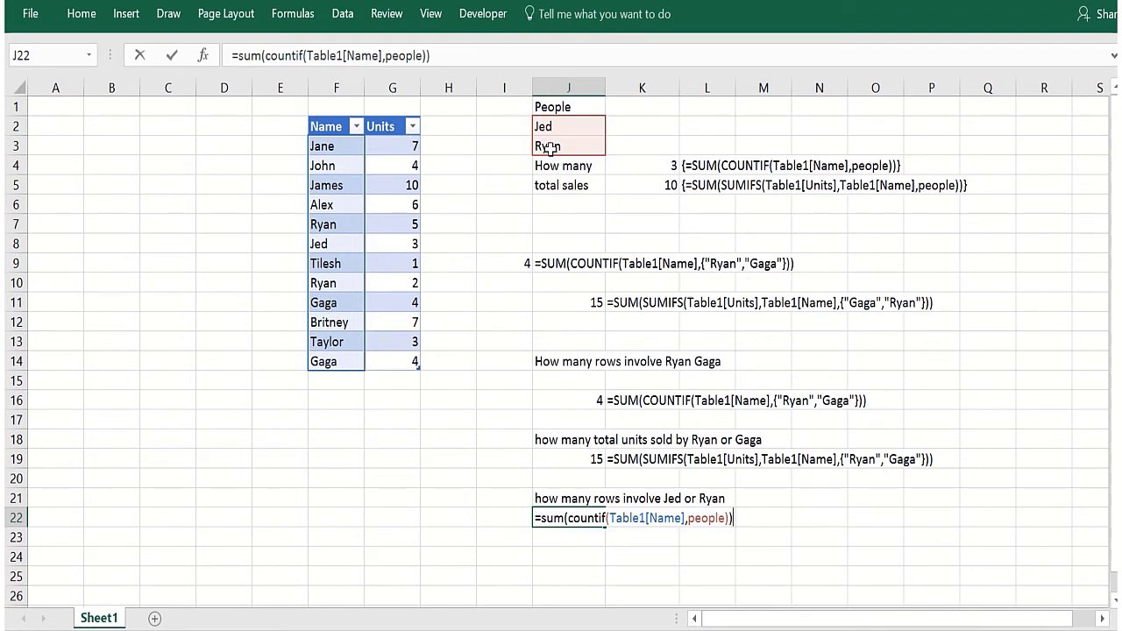
{"action": "key", "text": "ctrl+shift+Return"}
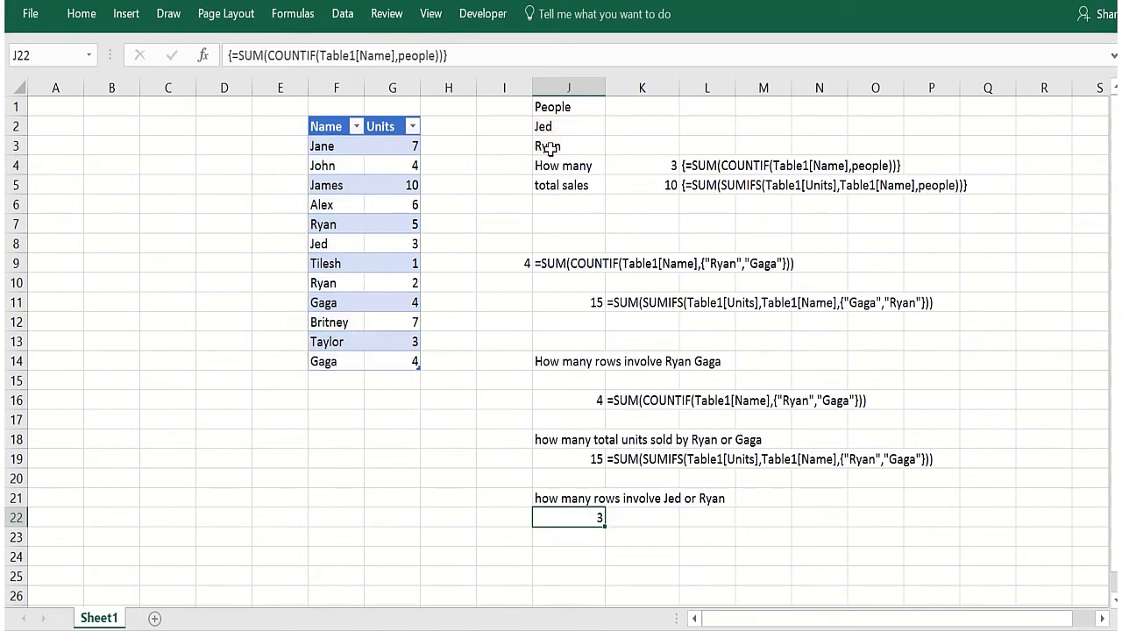
Show the array row-count formula as text in K22 with =FORMULATEXT(J22).
{"action": "left_click", "coordinate": [623, 519]}
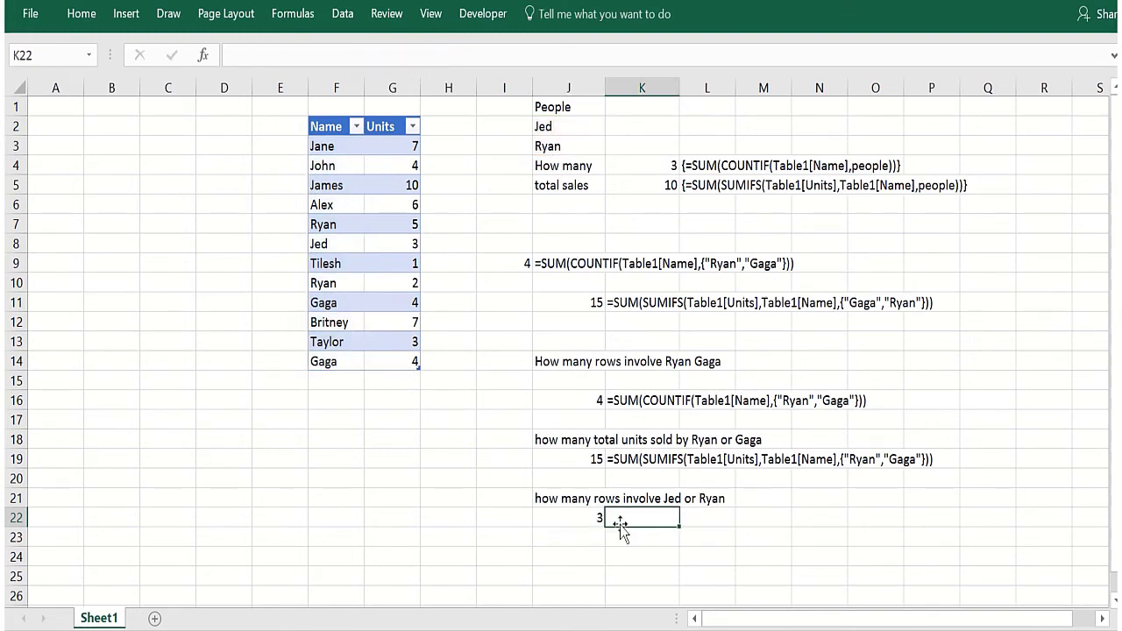
{"action": "type", "text": "=form"}
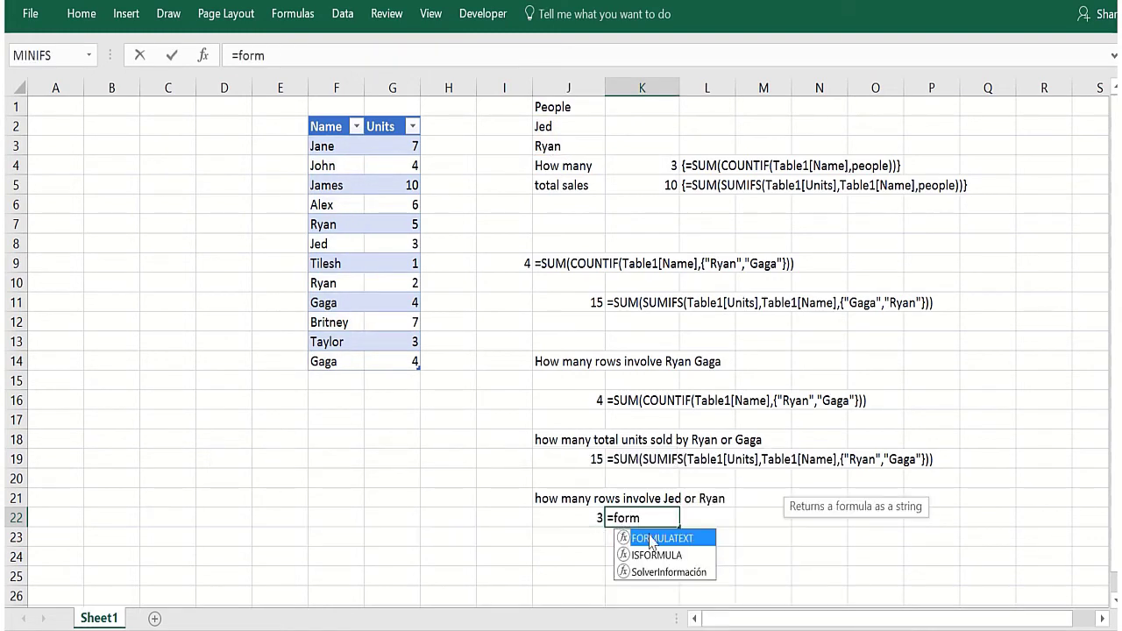
{"action": "double_click", "coordinate": [652, 538]}
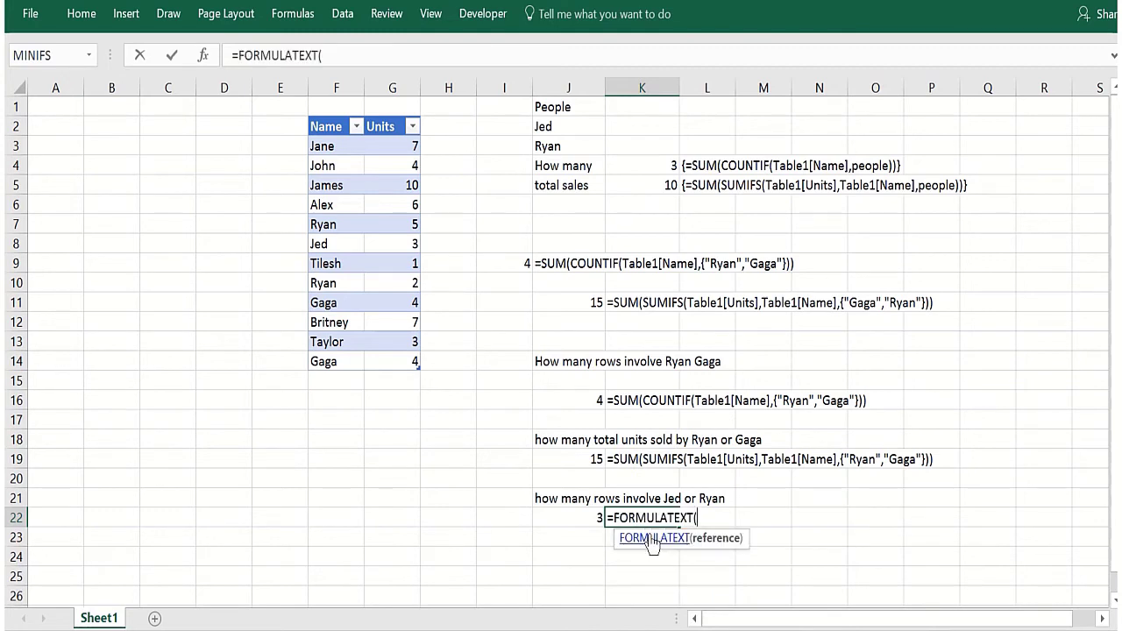
{"action": "left_click", "coordinate": [585, 518]}
{"action": "type", "text": ")"}
{"action": "key", "text": "Return"}
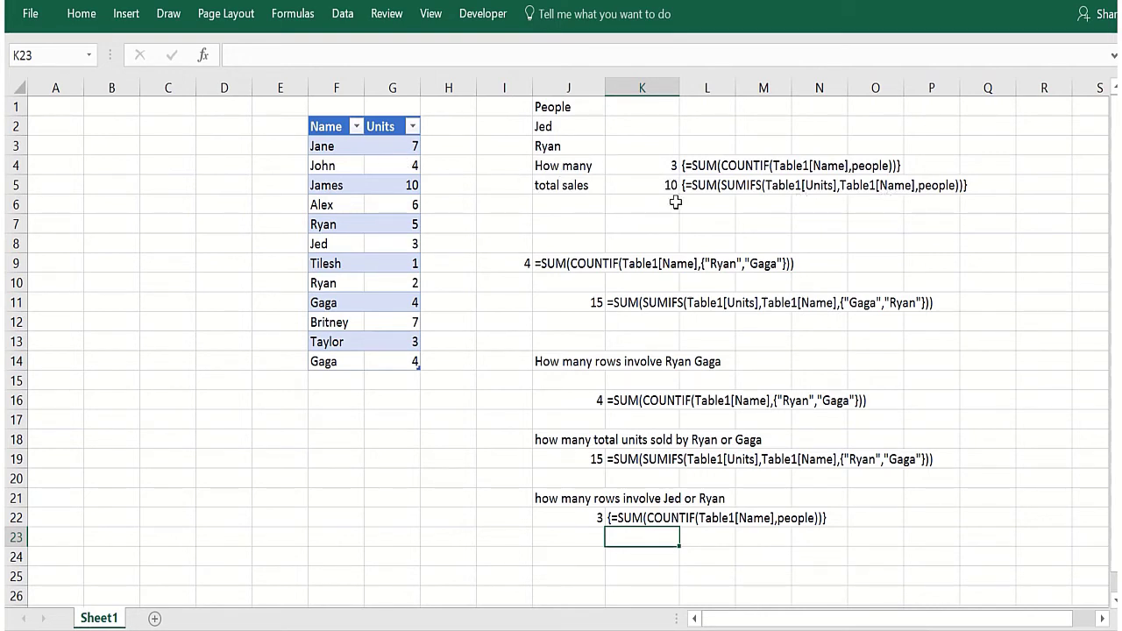
Replace the first name in the people list, cell J2, with the name found in F14.
{"action": "left_click", "coordinate": [541, 129]}
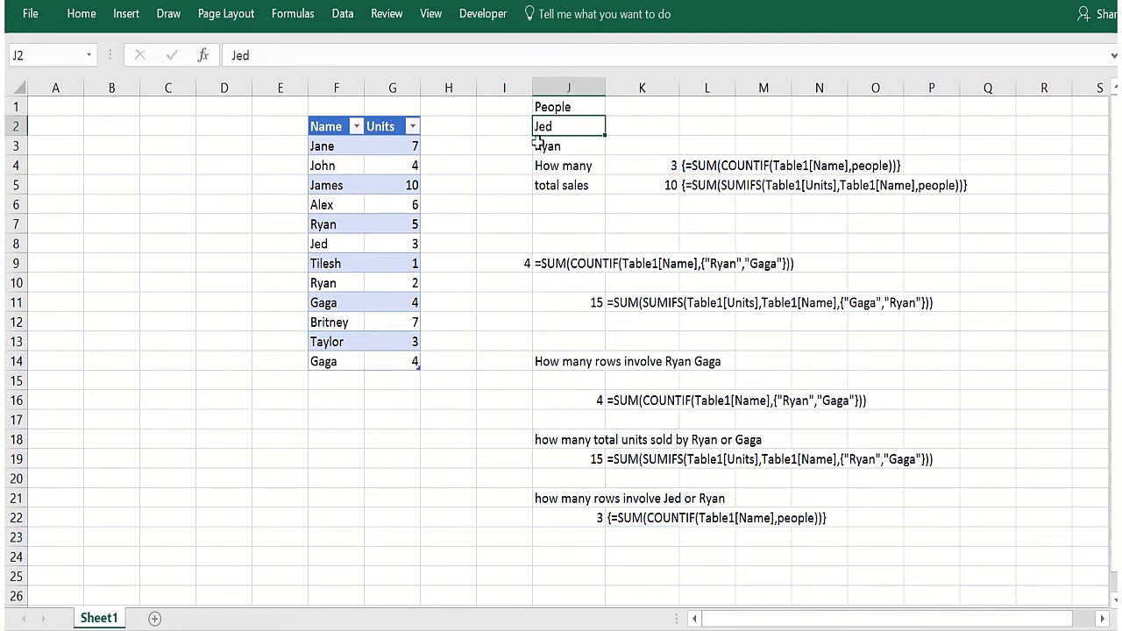
{"action": "left_click", "coordinate": [538, 144]}
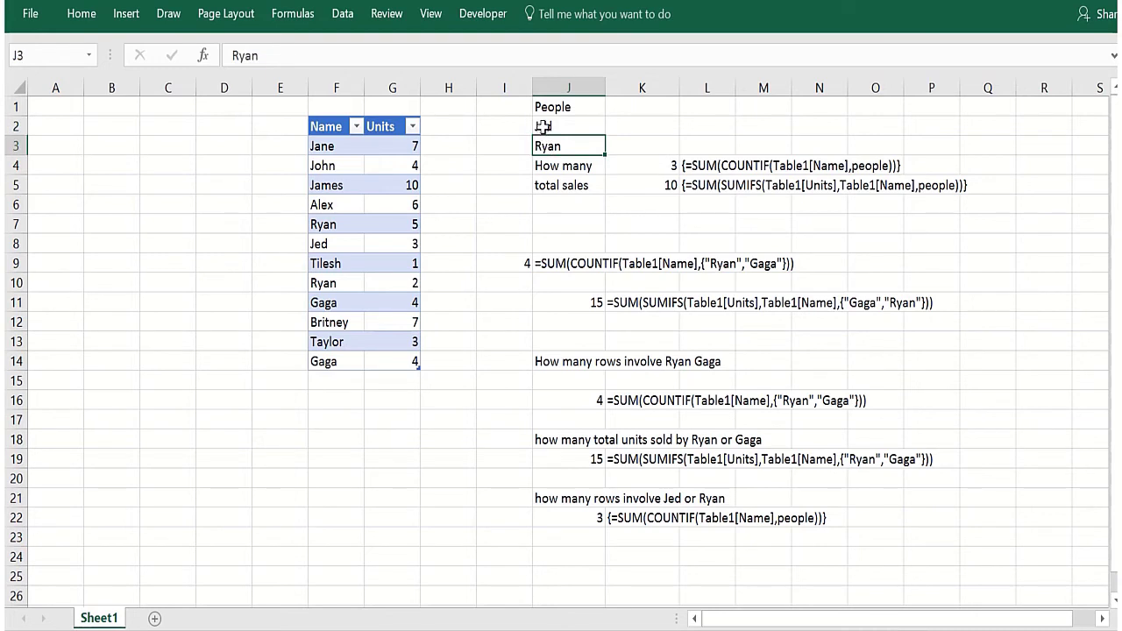
{"action": "left_click", "coordinate": [543, 126]}
{"action": "double_click", "coordinate": [542, 126]}
{"action": "type", "text": "Gaga"}
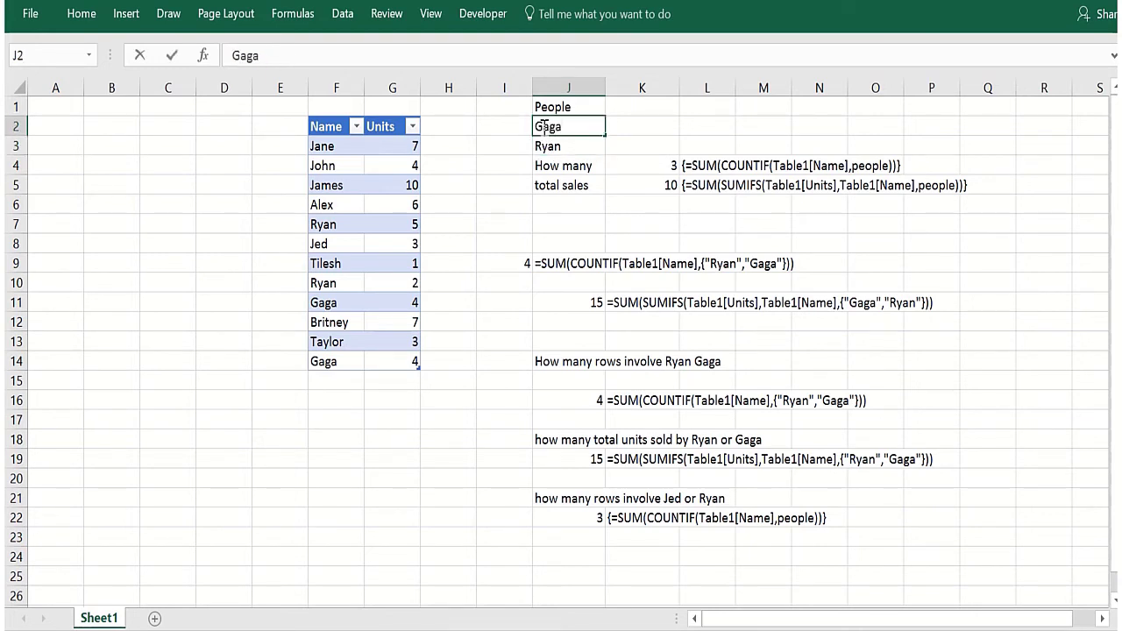
{"action": "key", "text": "Return"}
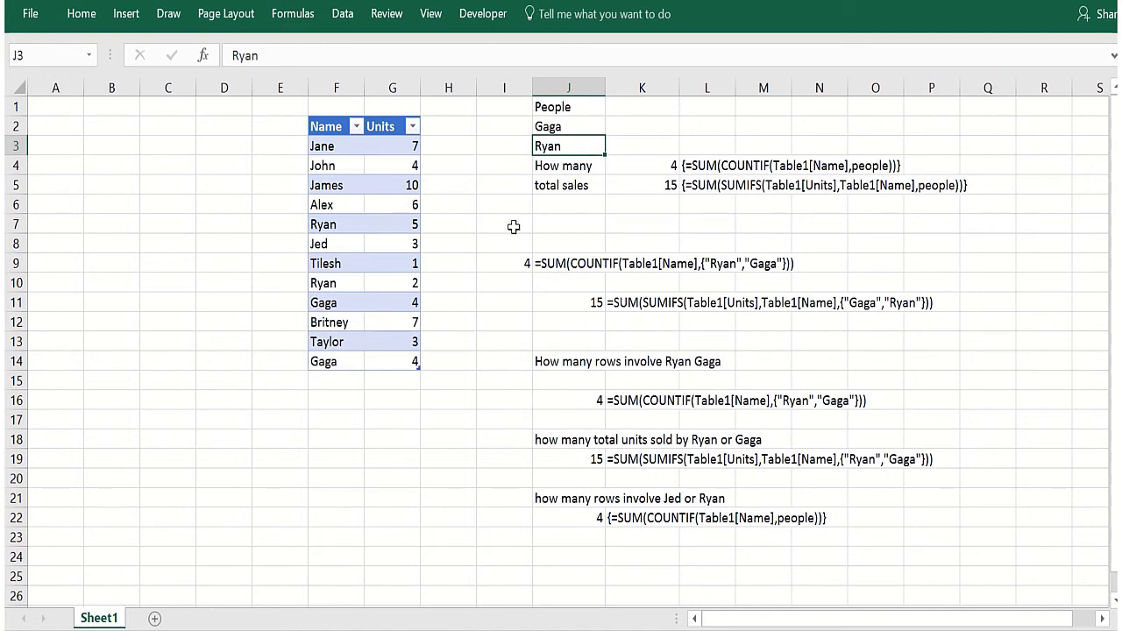
Extend Table1 with a new row in F15:G15, using the name from J3 and 10 units, to test the count and sum formulas.
{"action": "left_click", "coordinate": [574, 404]}
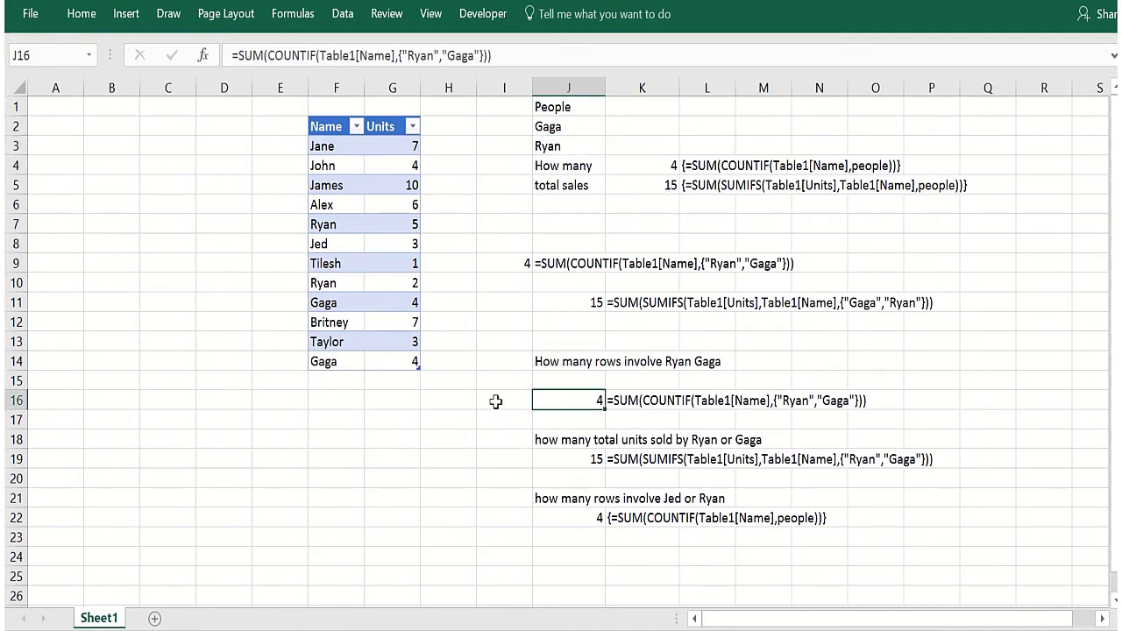
{"action": "left_click", "coordinate": [334, 375]}
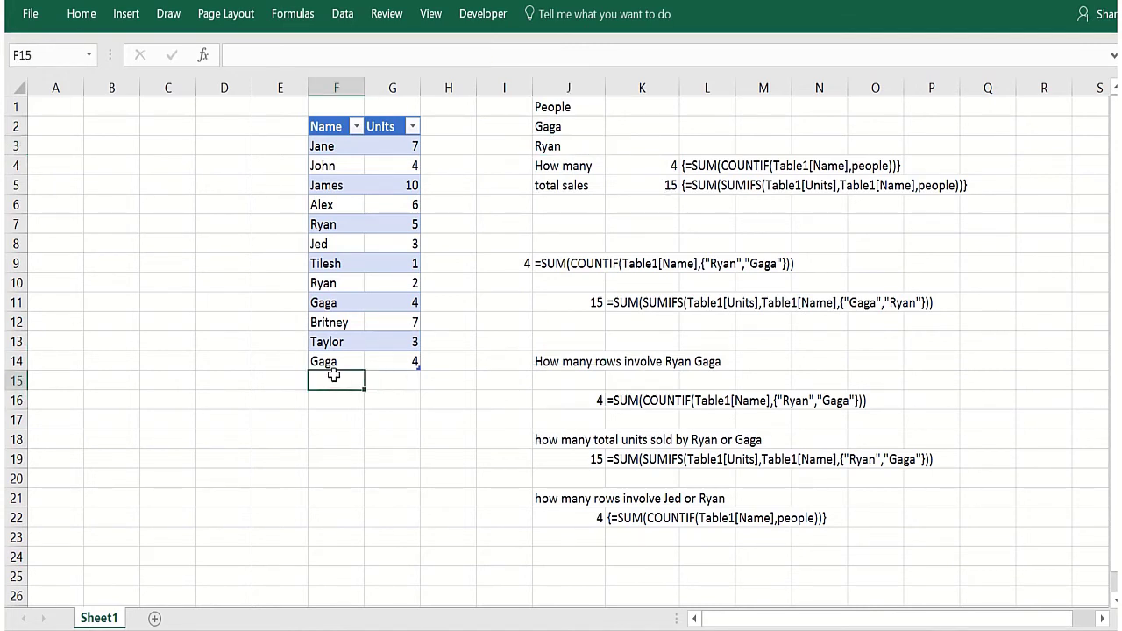
{"action": "type", "text": "Ryan"}
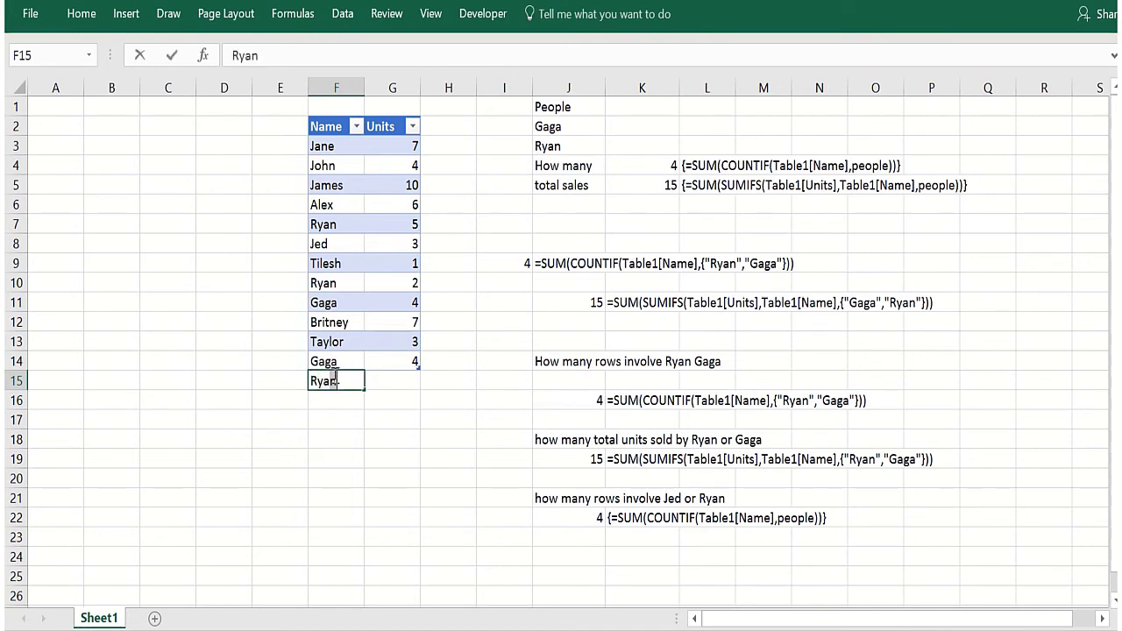
{"action": "key", "text": "Tab"}
{"action": "type", "text": "1"}
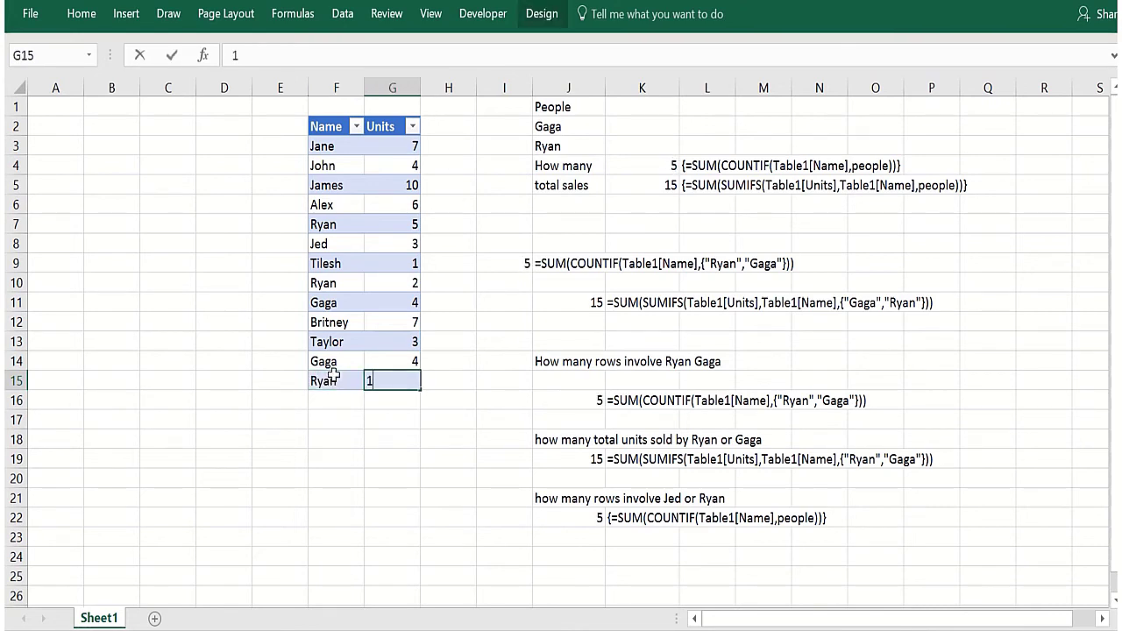
{"action": "type", "text": "0"}
{"action": "key", "text": "Return"}
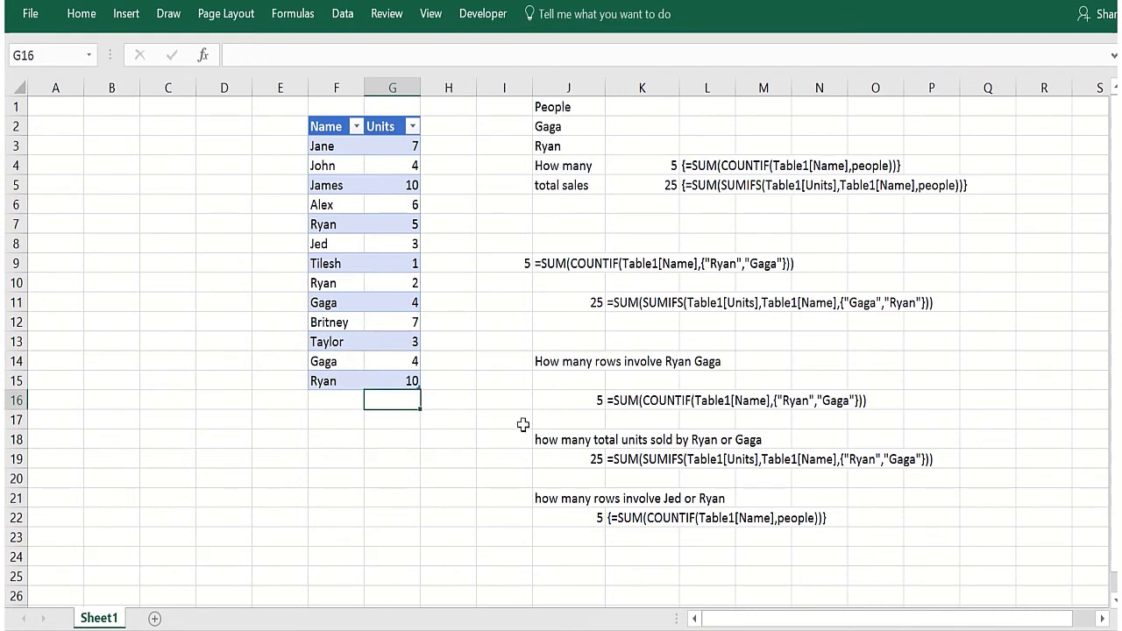
{"action": "left_click", "coordinate": [456, 551]}
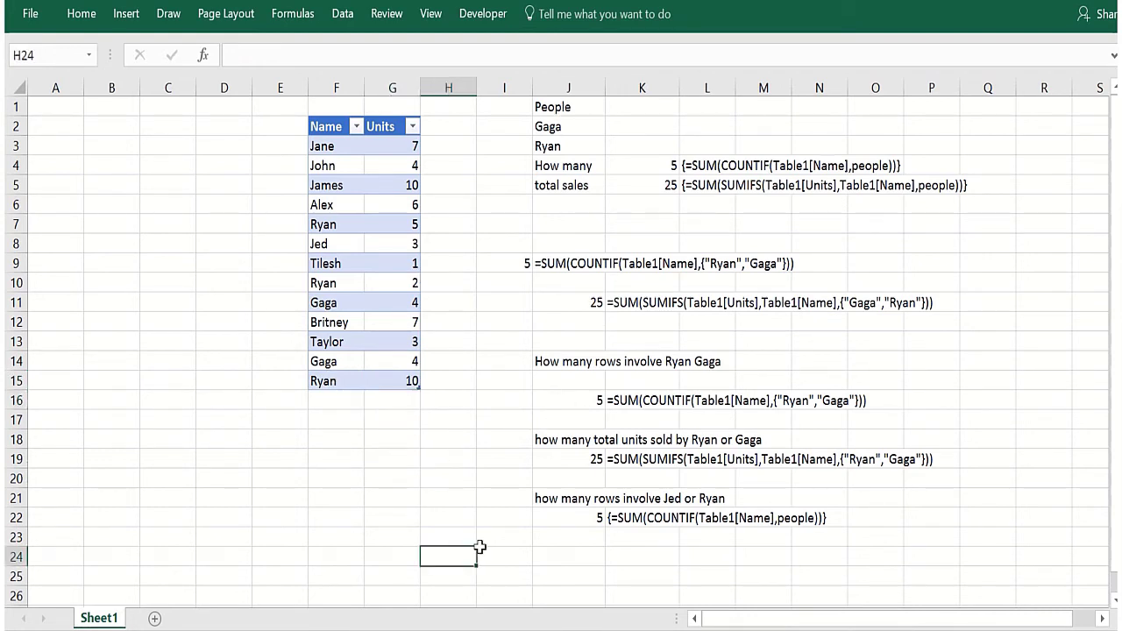
{"action": "left_click", "coordinate": [459, 541]}
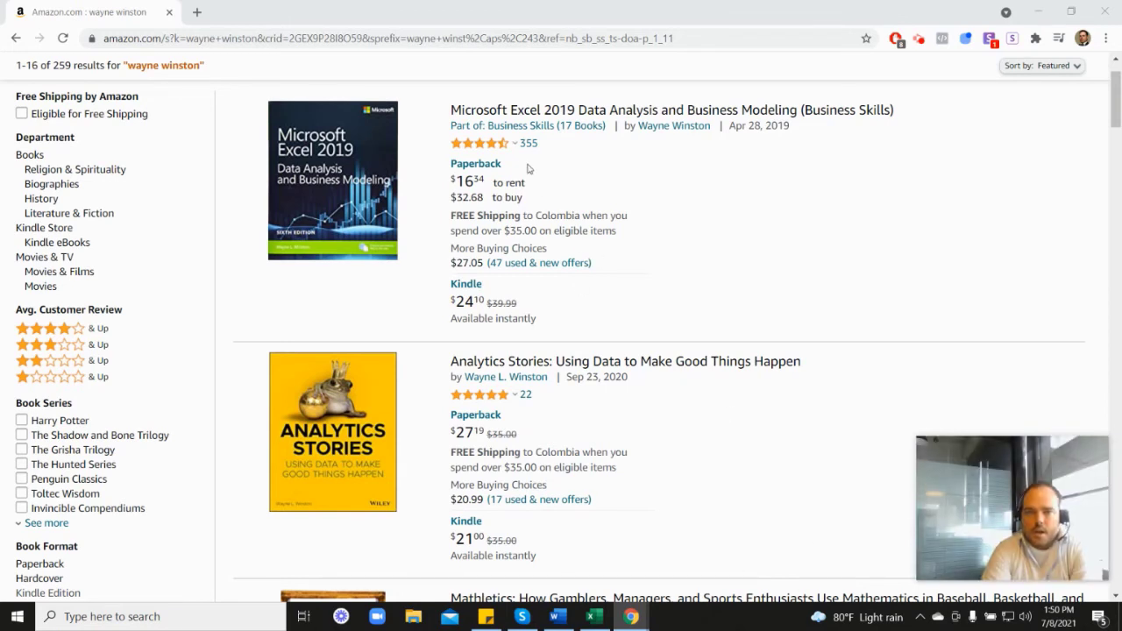
Look through the Amazon book results for Wayne Winston in the browser, including the customer rating breakdown of Marketing Analytics.
{"action": "mouse_move", "coordinate": [481, 151]}
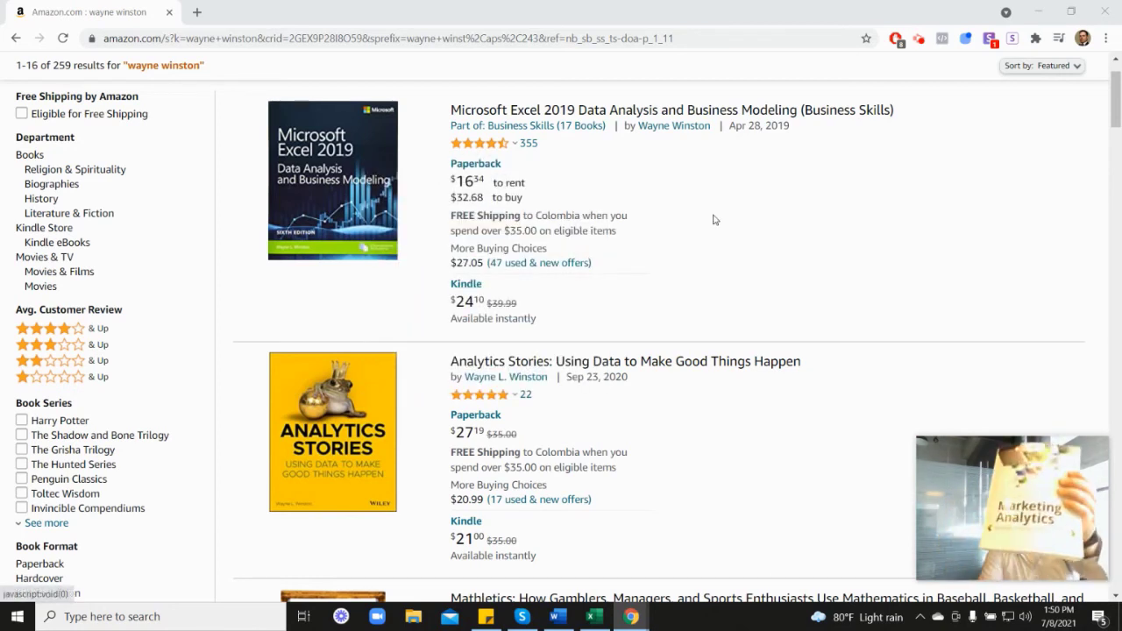
{"action": "scroll", "coordinate": [1026, 333], "scroll_direction": "down", "scroll_amount": 3}
{"action": "scroll", "coordinate": [1022, 308], "scroll_direction": "down", "scroll_amount": 4}
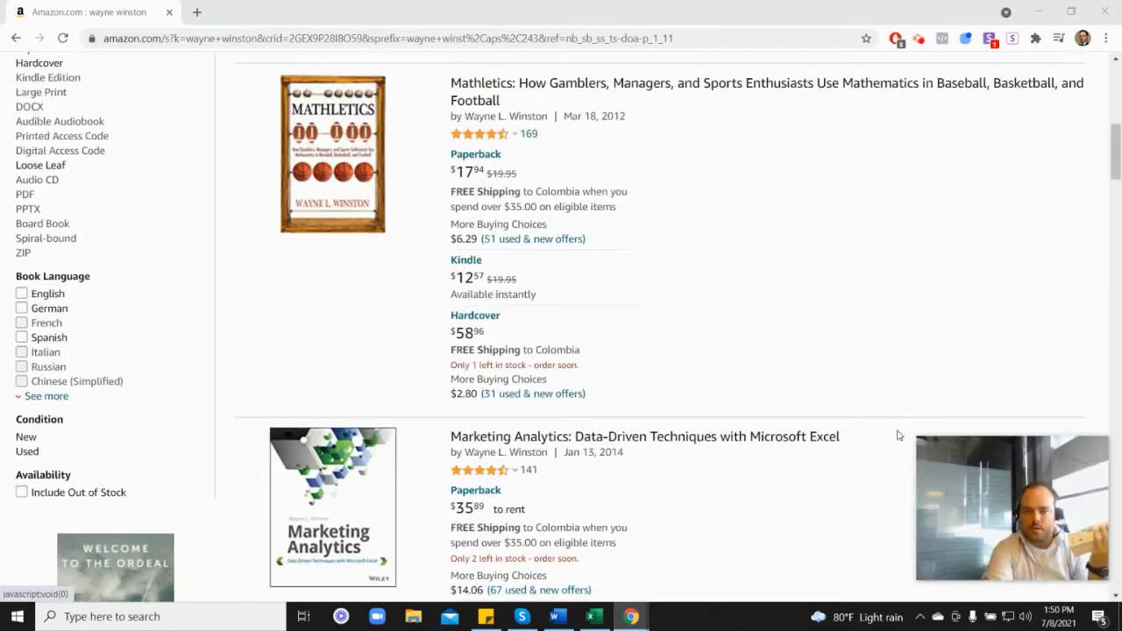
{"action": "mouse_move", "coordinate": [495, 329]}
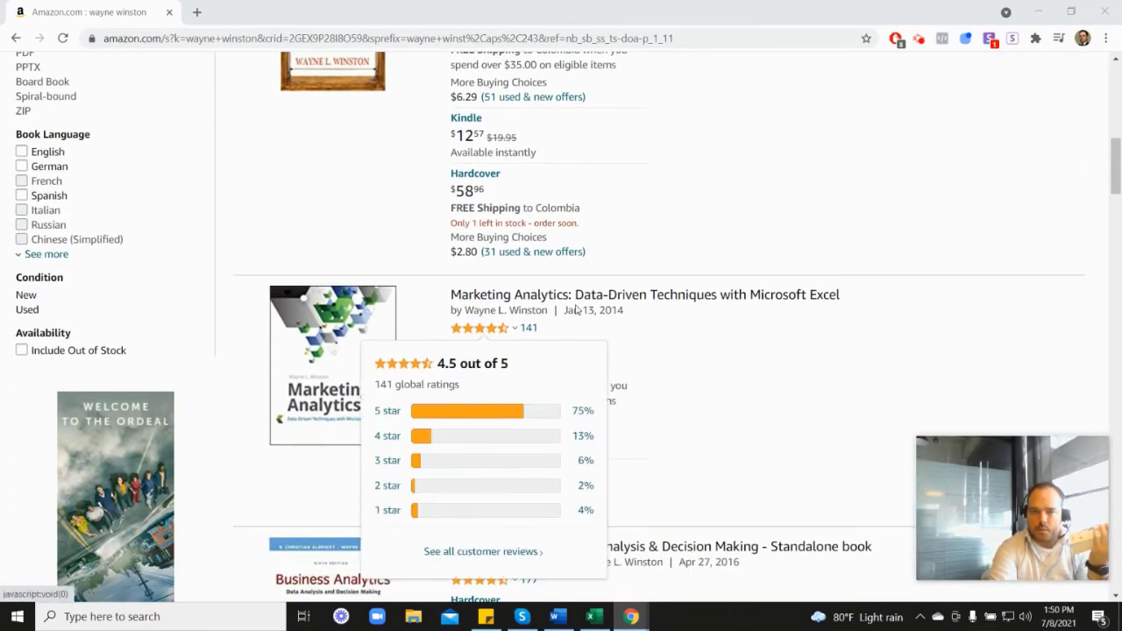
{"action": "scroll", "coordinate": [652, 333], "scroll_direction": "up", "scroll_amount": 5}
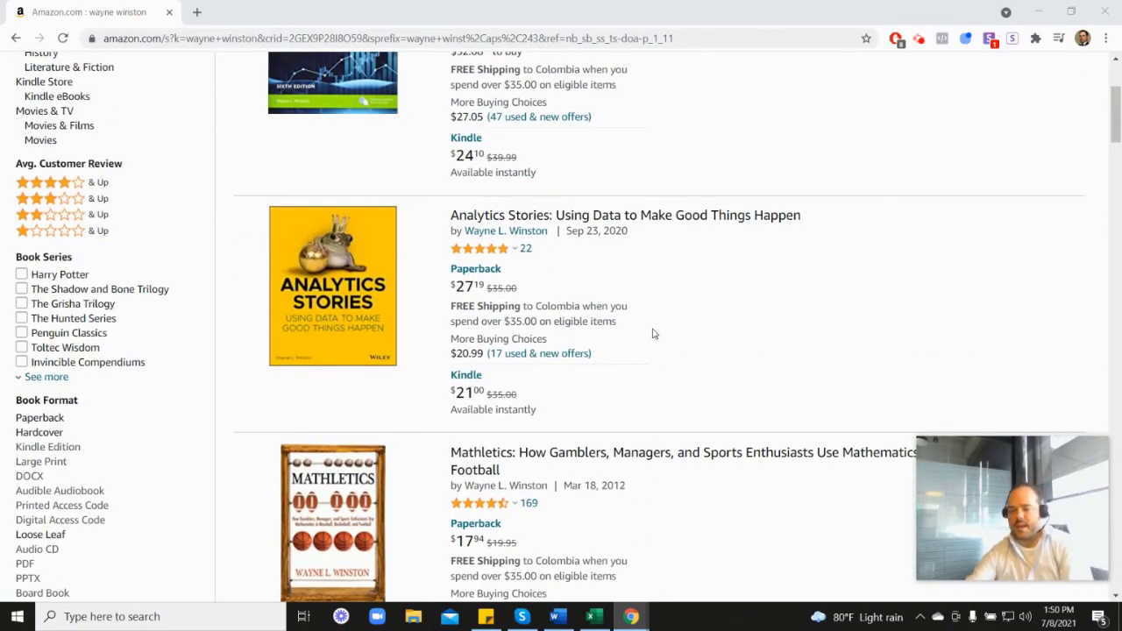